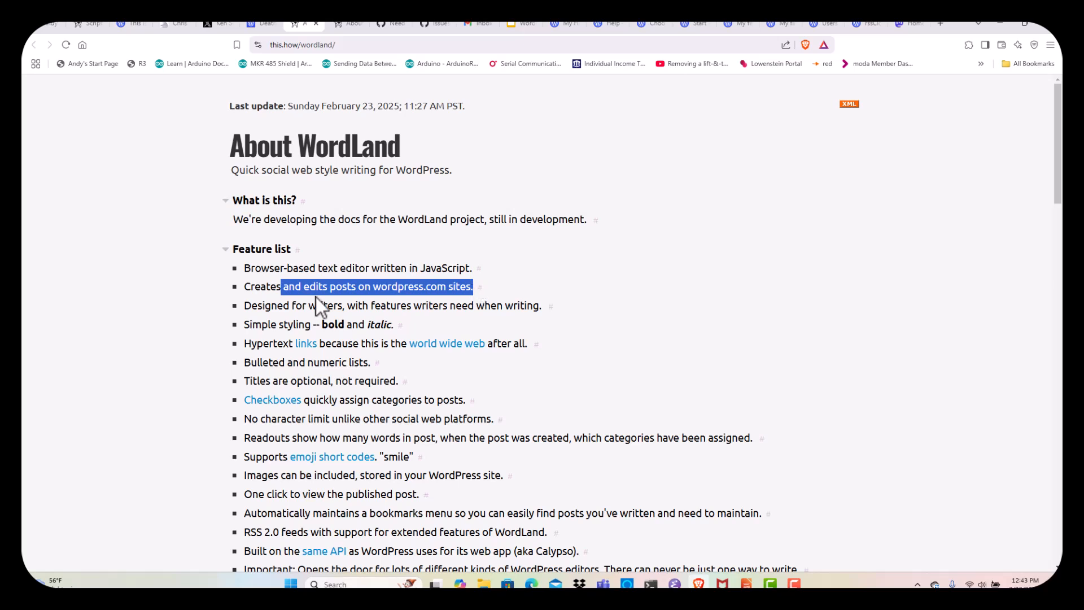
Scroll down the About WordLand page past the feature list
{"action": "left_click", "coordinate": [116, 317]}
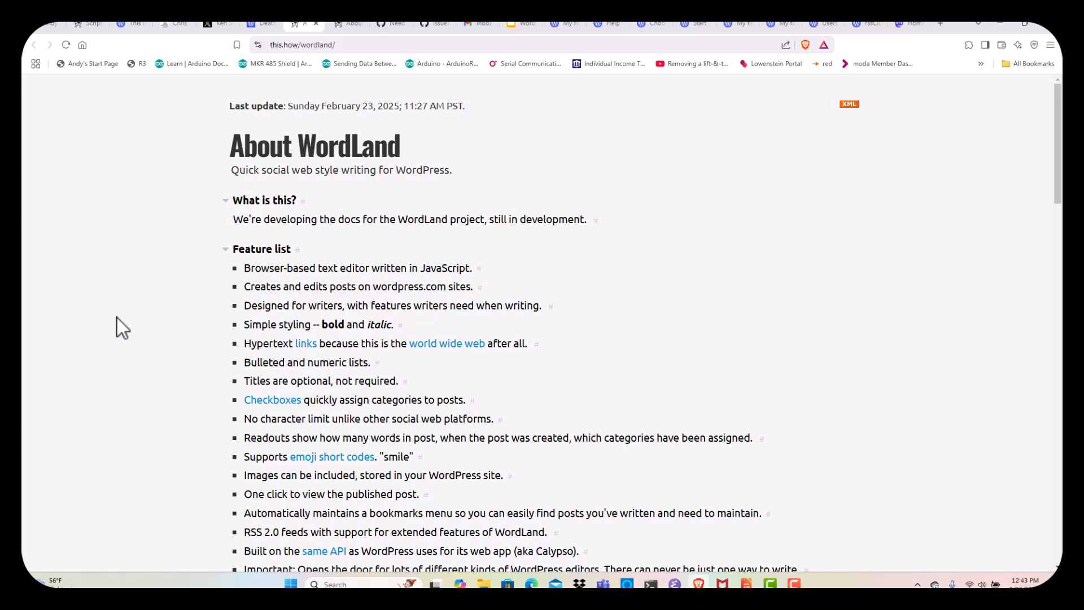
{"action": "scroll", "coordinate": [117, 317], "scroll_direction": "down", "scroll_amount": 4}
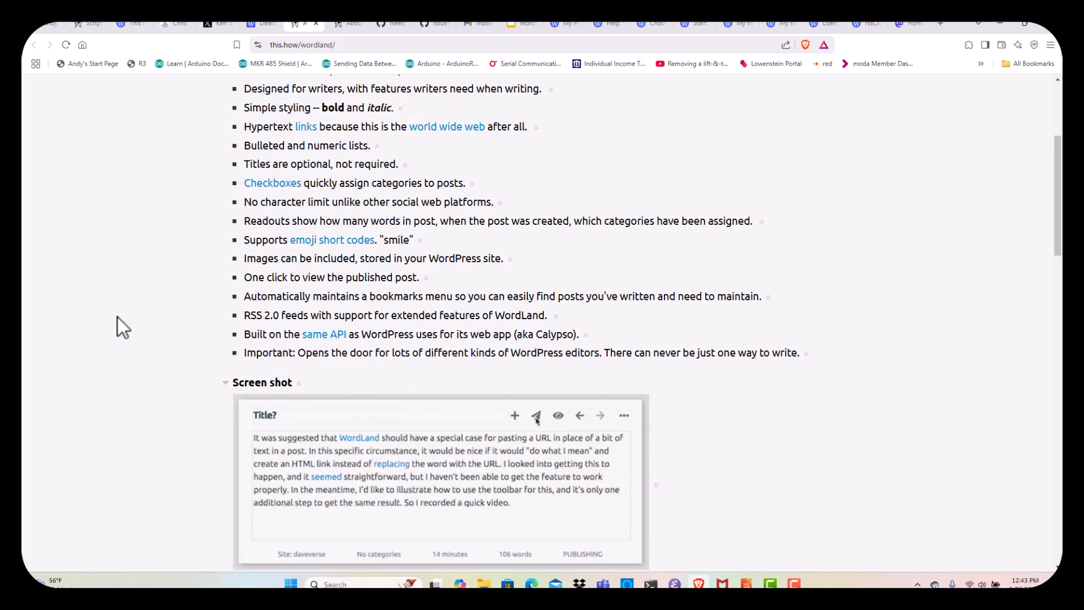
{"action": "scroll", "coordinate": [117, 318], "scroll_direction": "down", "scroll_amount": 5}
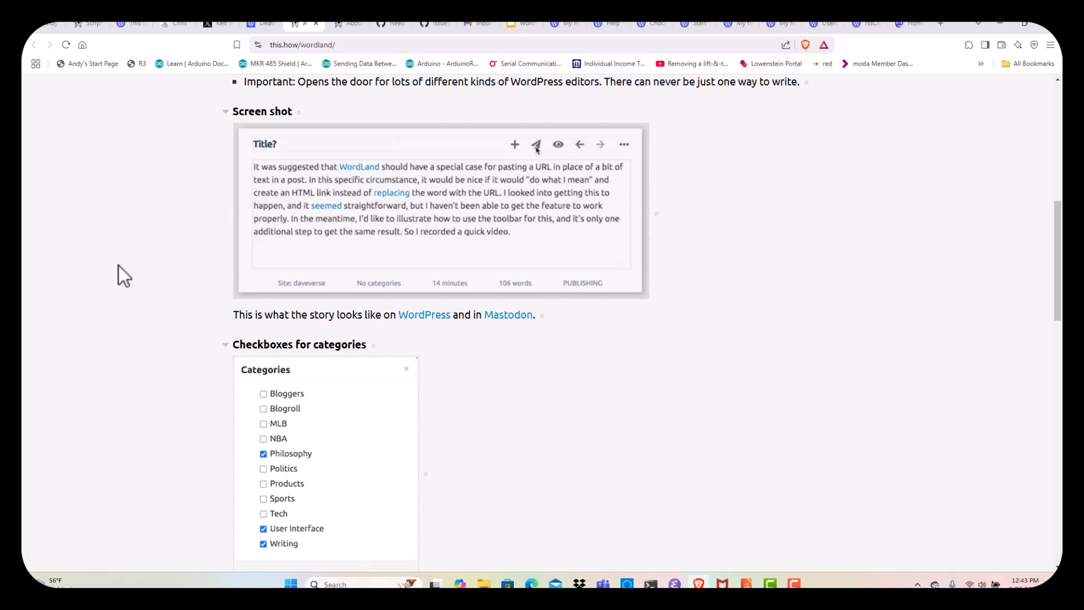
{"action": "scroll", "coordinate": [110, 263], "scroll_direction": "down", "scroll_amount": 5}
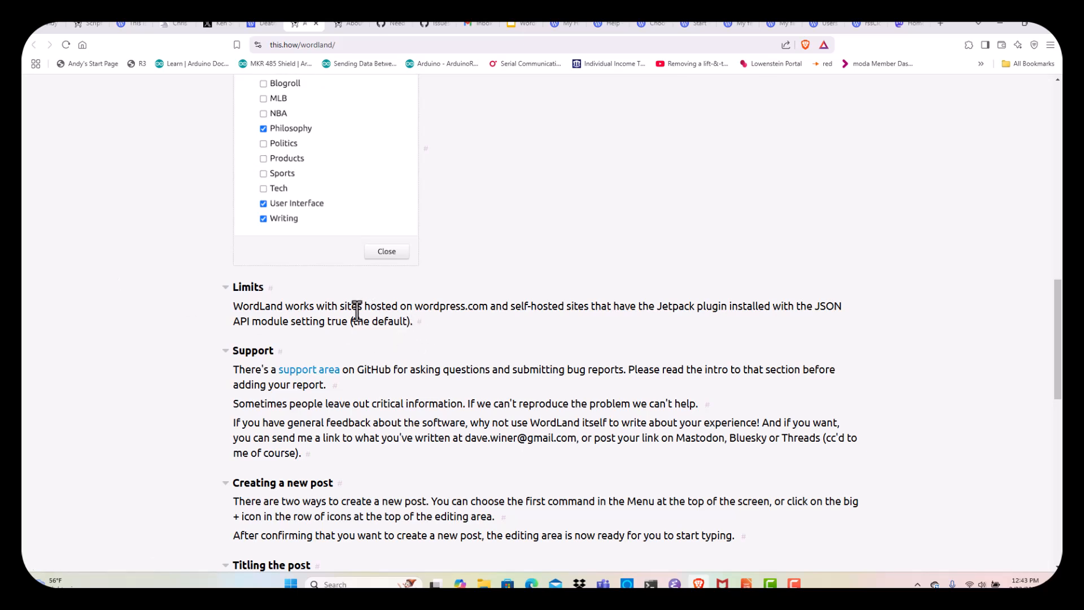
Highlight 'self-hosted sites' in the Limits paragraph, then scroll back toward the top
{"action": "left_click_drag", "start_coordinate": [243, 307], "coordinate": [595, 307]}
{"action": "left_click", "coordinate": [563, 305]}
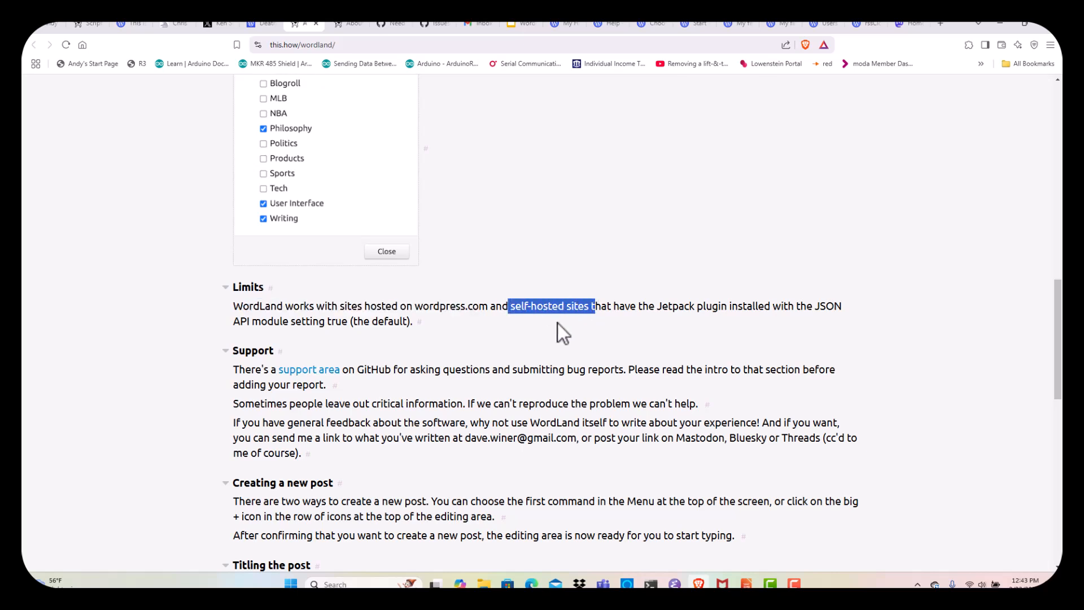
{"action": "left_click", "coordinate": [138, 304]}
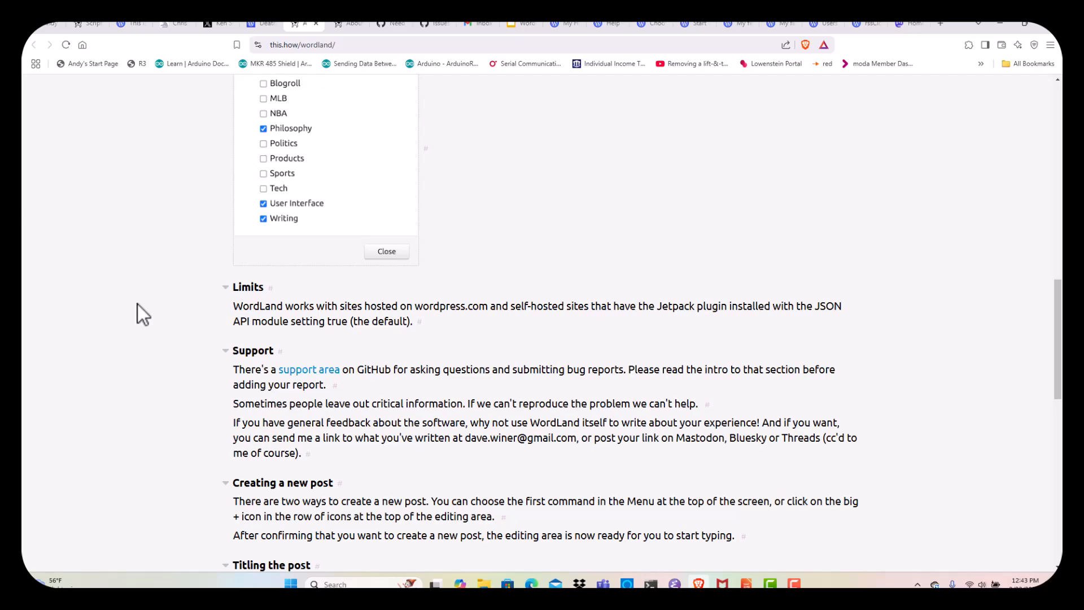
{"action": "scroll", "coordinate": [137, 304], "scroll_direction": "down", "scroll_amount": 10}
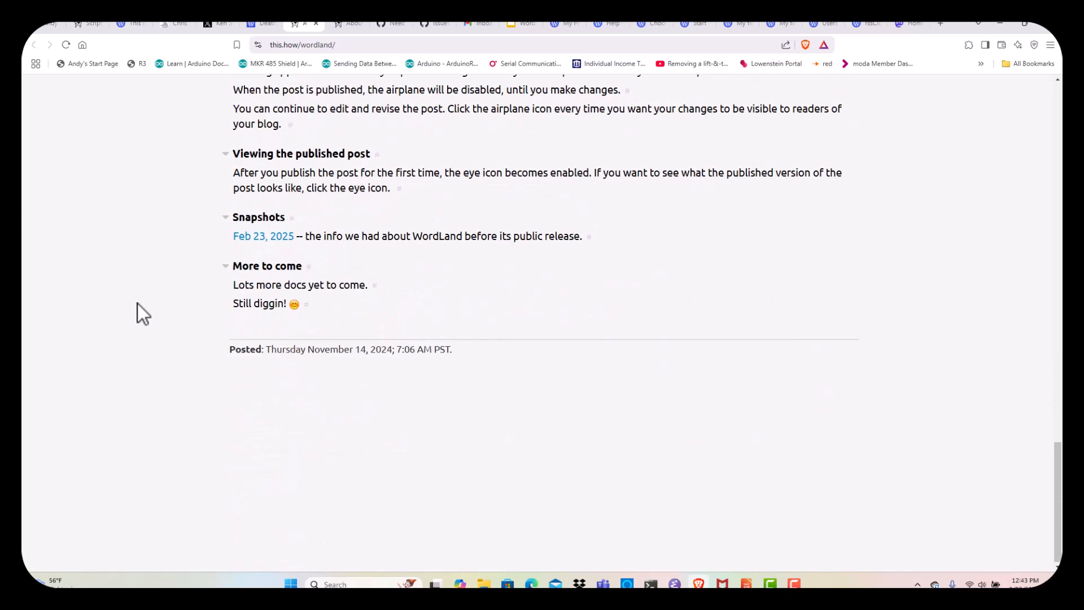
{"action": "scroll", "coordinate": [137, 303], "scroll_direction": "up", "scroll_amount": 15}
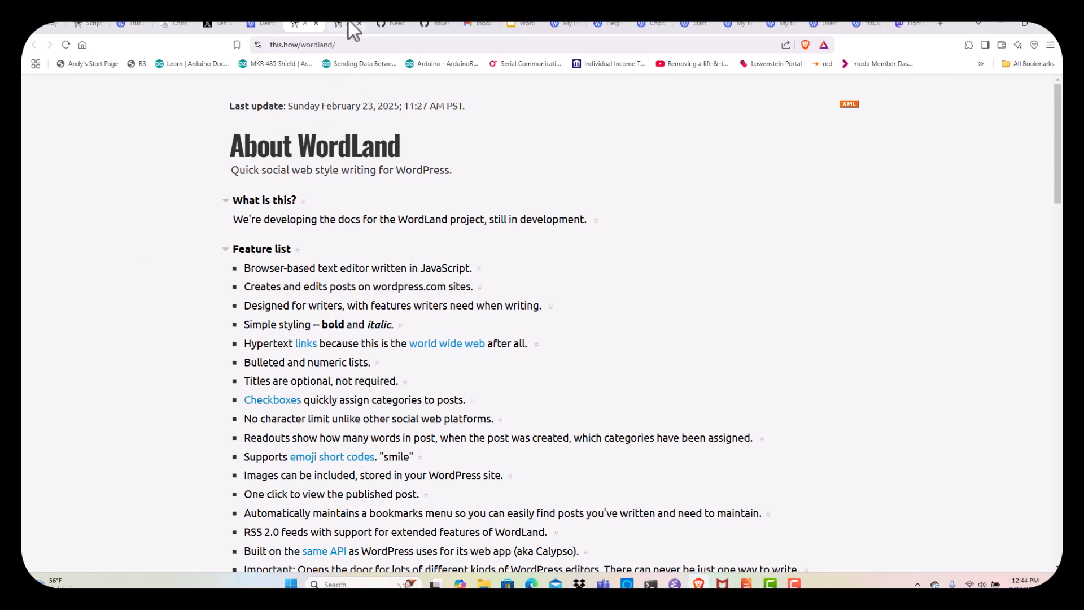
On Scripting News, open the 'product' link to WordLand in a new tab
{"action": "left_click", "coordinate": [90, 24]}
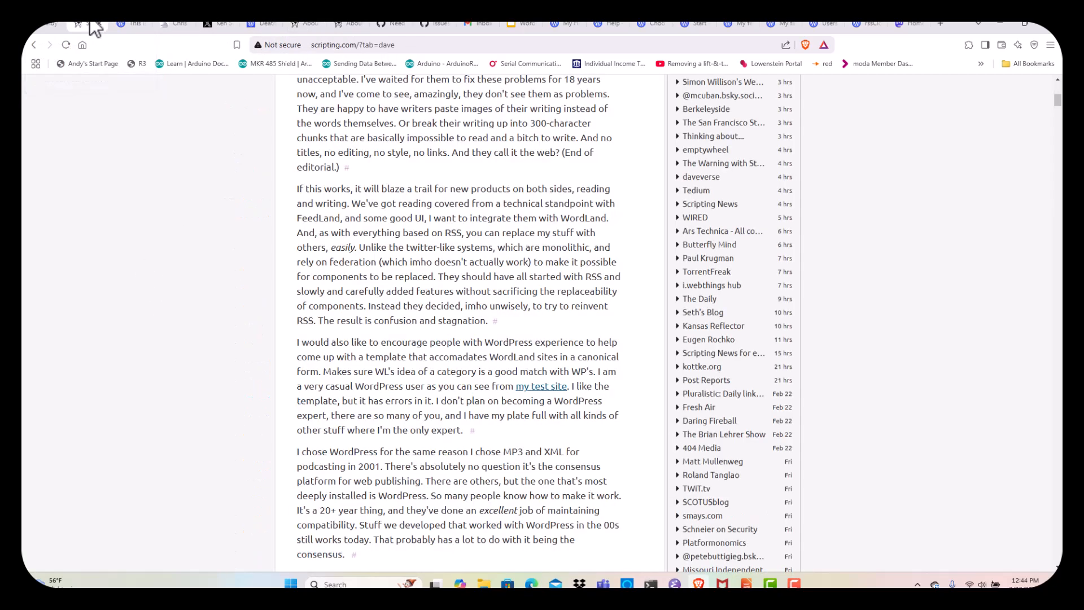
{"action": "scroll", "coordinate": [96, 220], "scroll_direction": "up", "scroll_amount": 8}
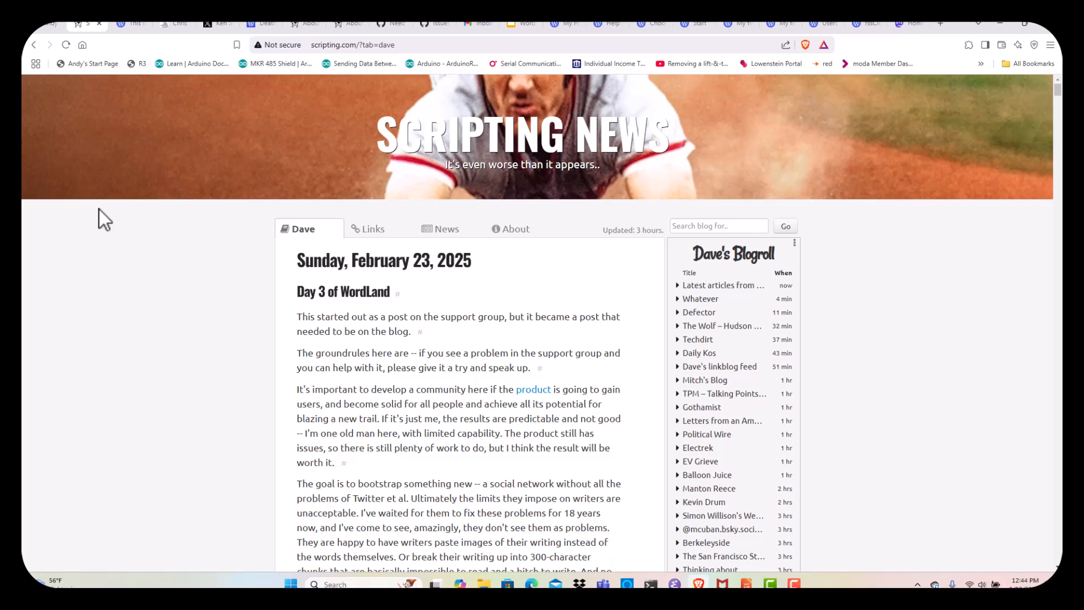
{"action": "right_click", "coordinate": [531, 394]}
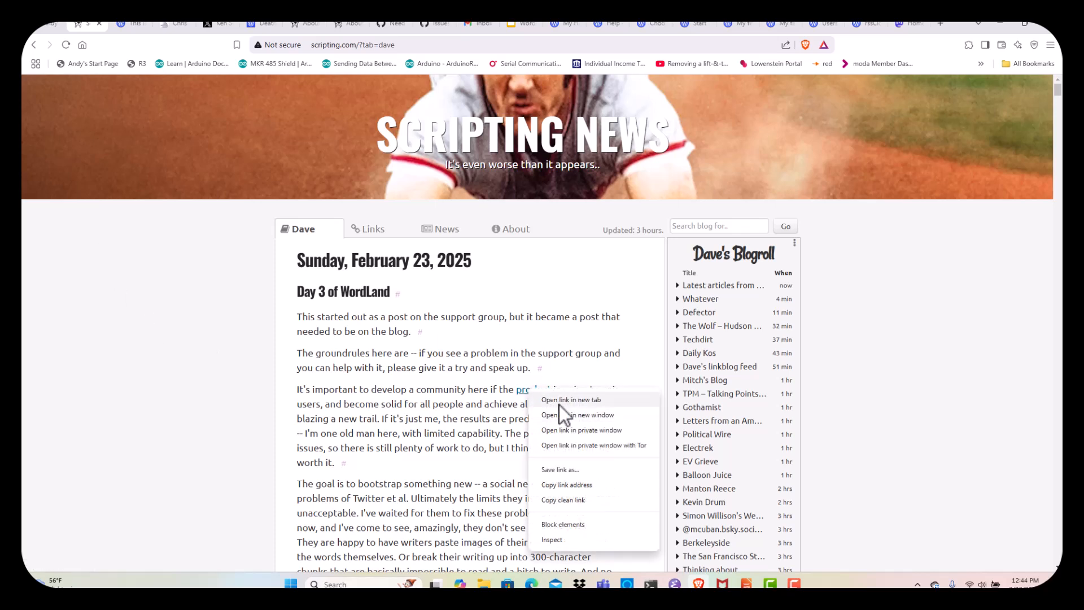
{"action": "left_click", "coordinate": [558, 400]}
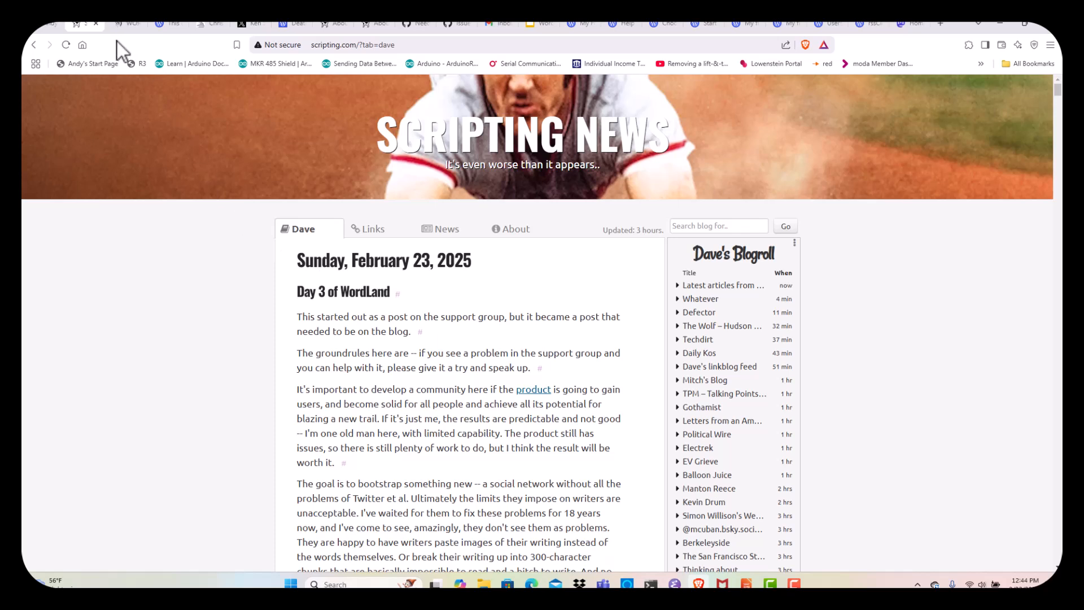
In the new WordLand tab, connect and approve the WordPress.com account
{"action": "left_click", "coordinate": [125, 24]}
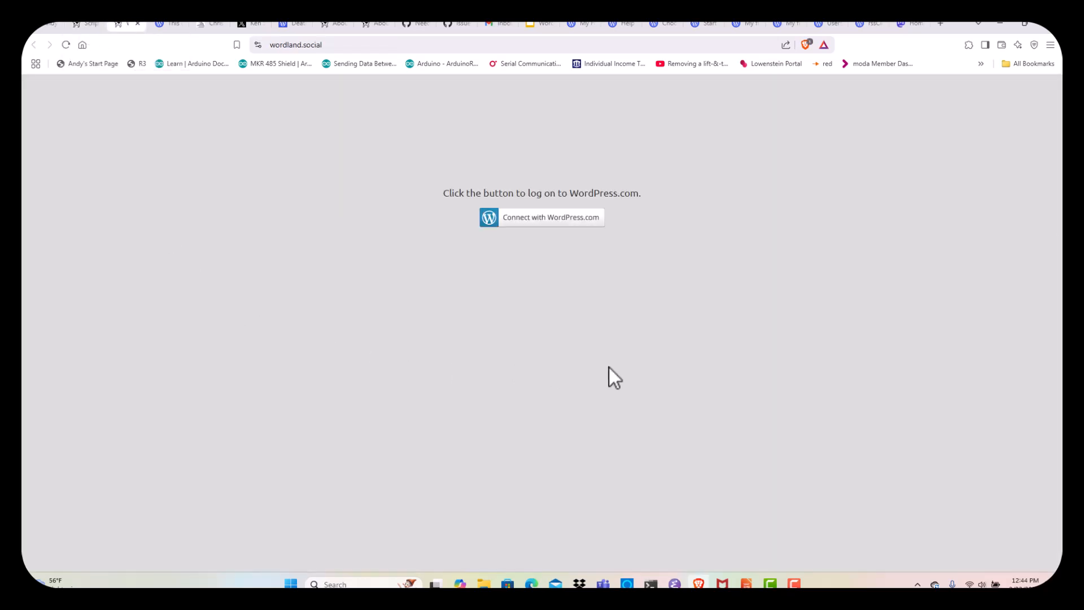
{"action": "left_click", "coordinate": [550, 219]}
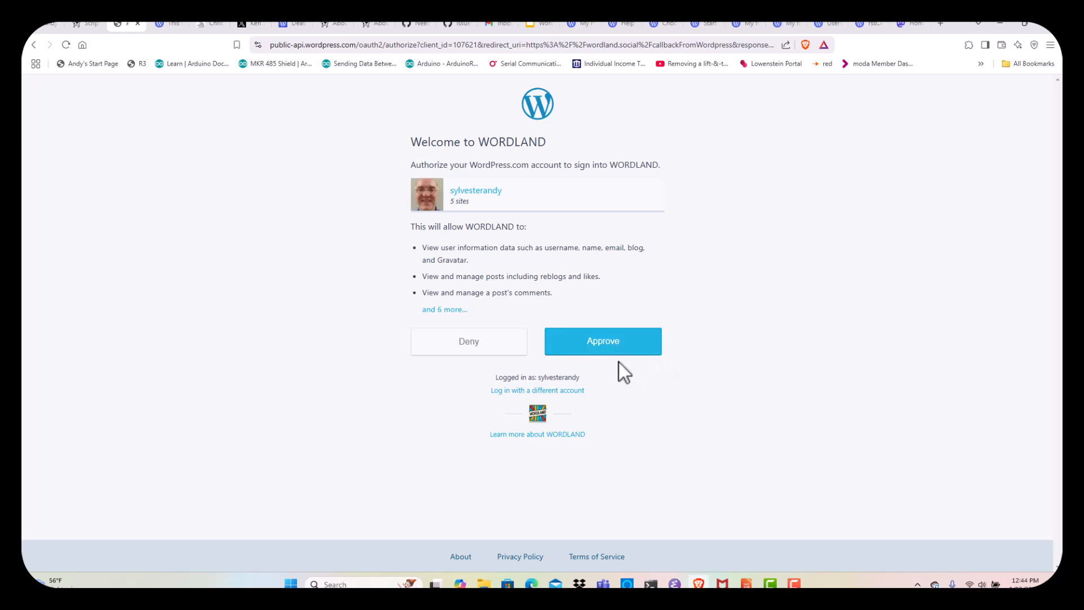
{"action": "left_click", "coordinate": [612, 349]}
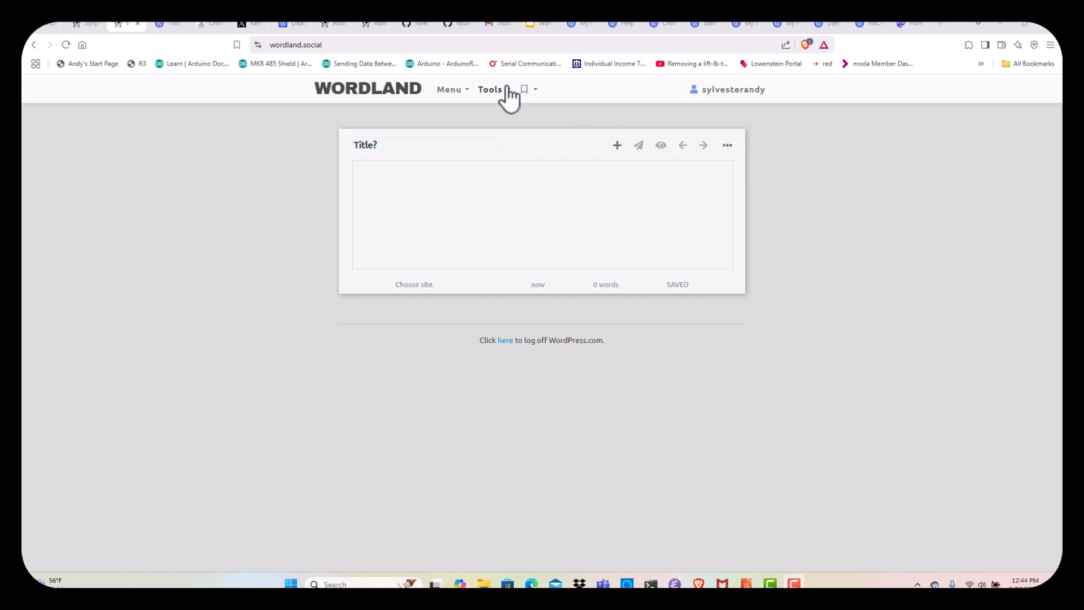
{"action": "left_click", "coordinate": [454, 91]}
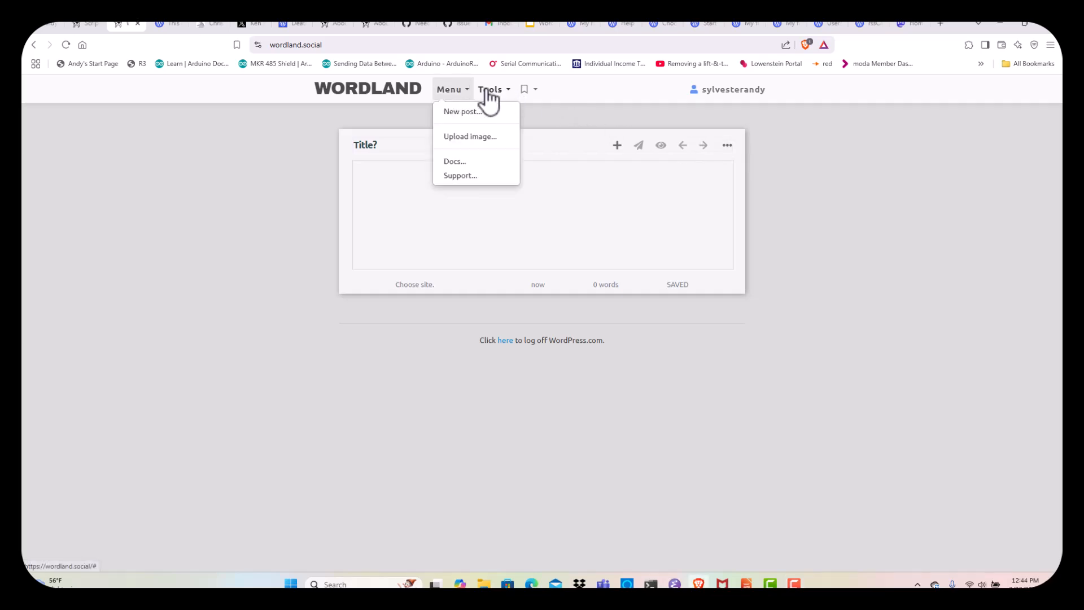
{"action": "left_click", "coordinate": [486, 91]}
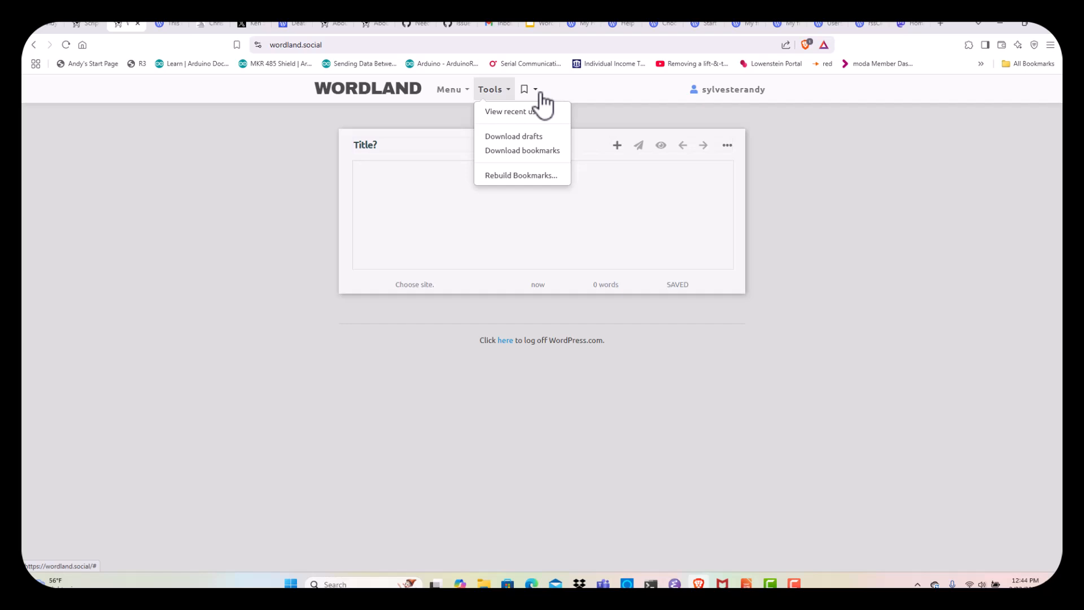
{"action": "left_click", "coordinate": [598, 95]}
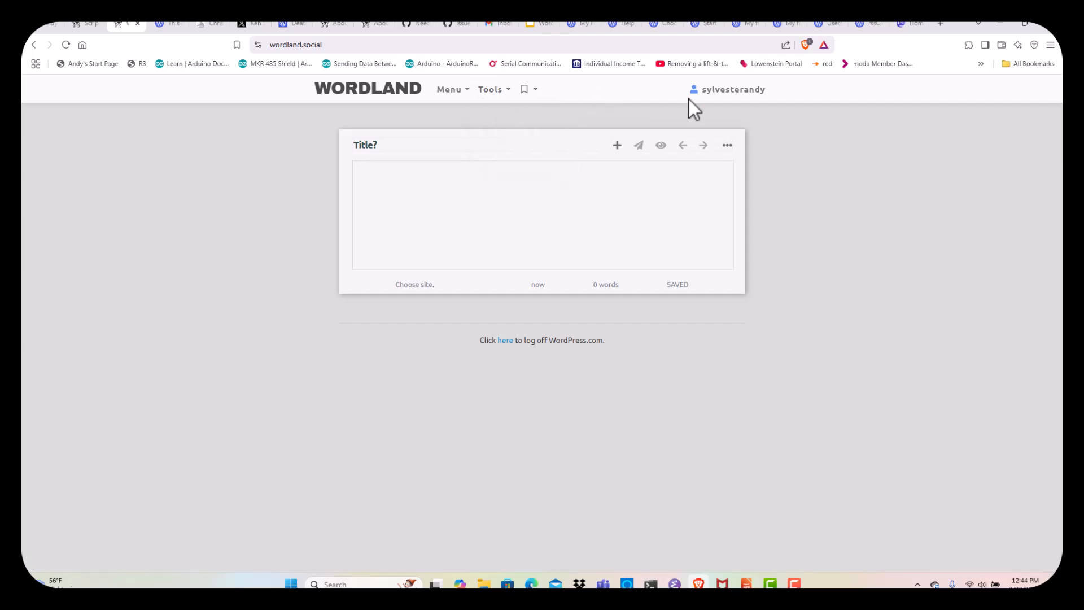
{"action": "left_click", "coordinate": [740, 91]}
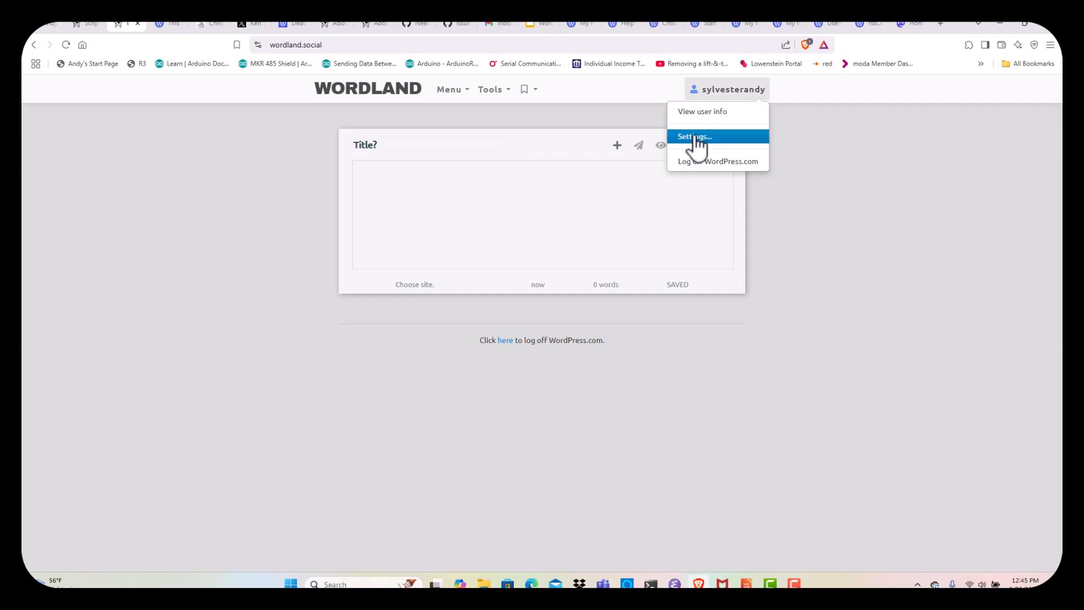
{"action": "left_click", "coordinate": [697, 111]}
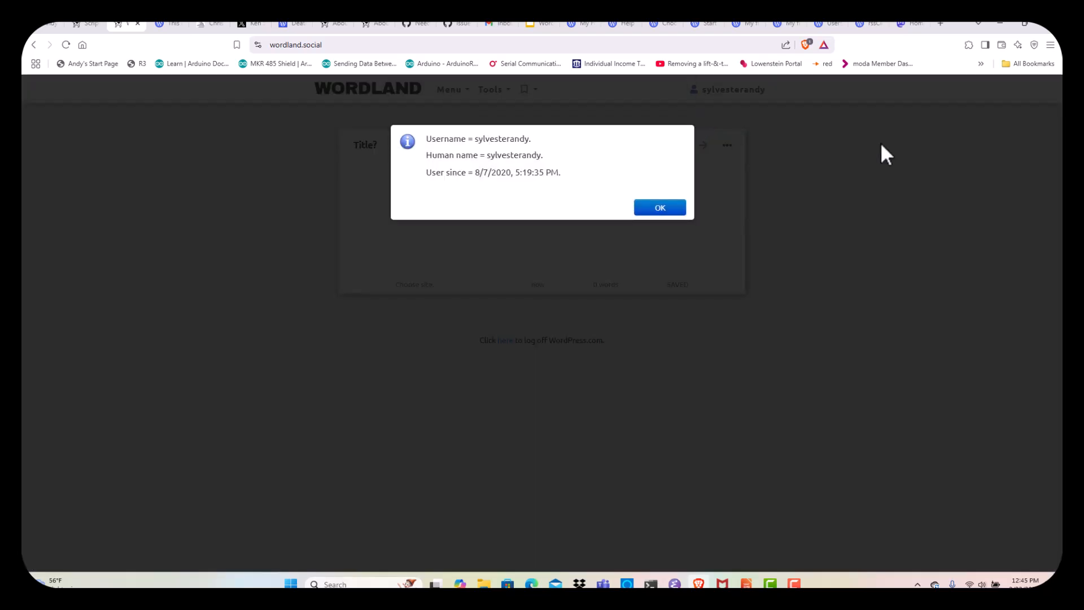
{"action": "left_click", "coordinate": [661, 212]}
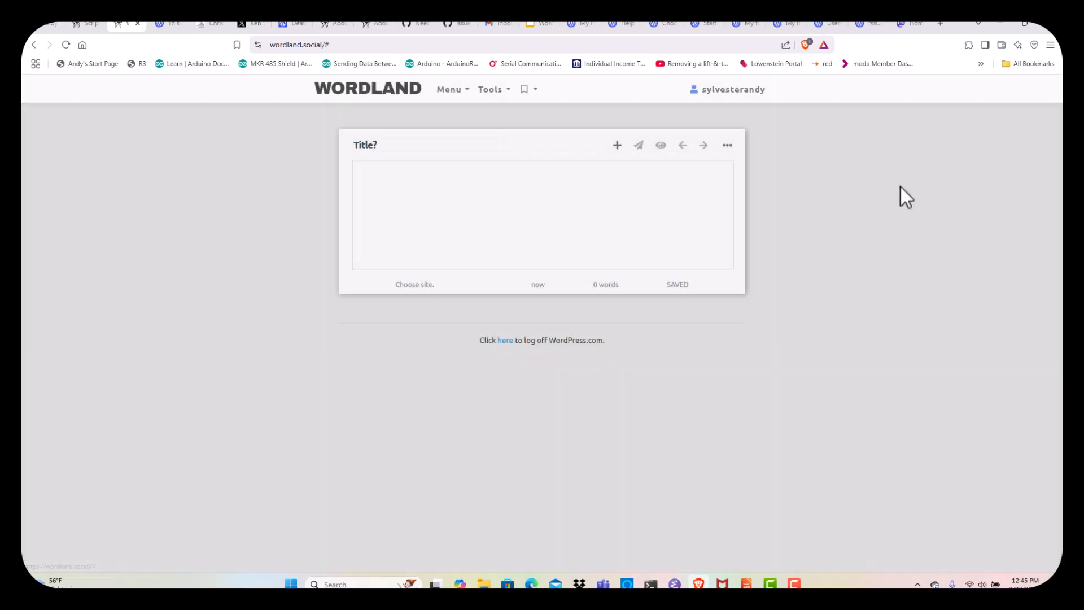
{"action": "left_click", "coordinate": [734, 93]}
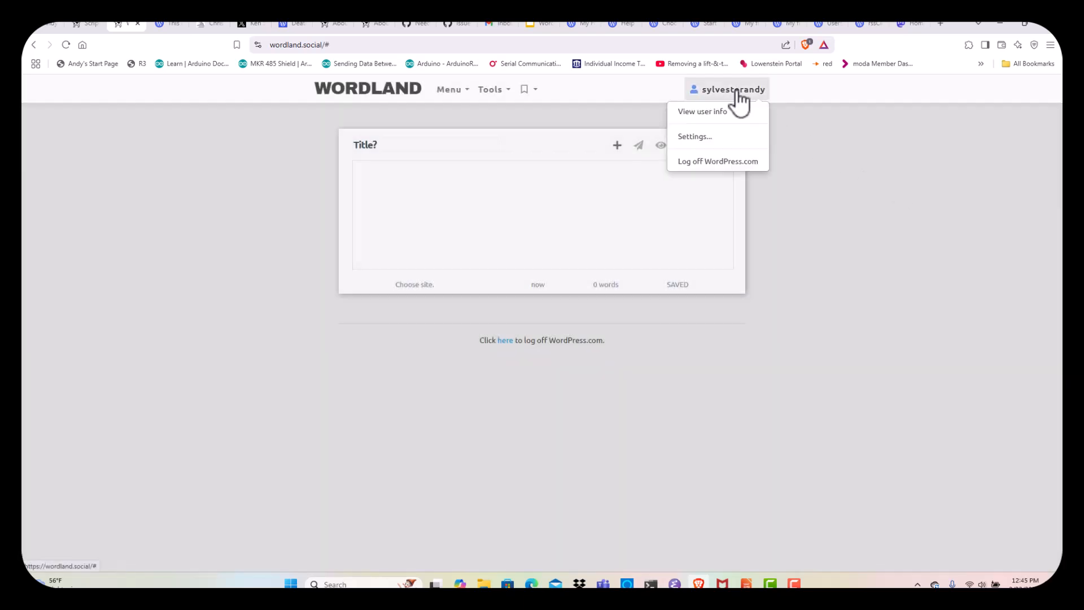
{"action": "left_click", "coordinate": [695, 137]}
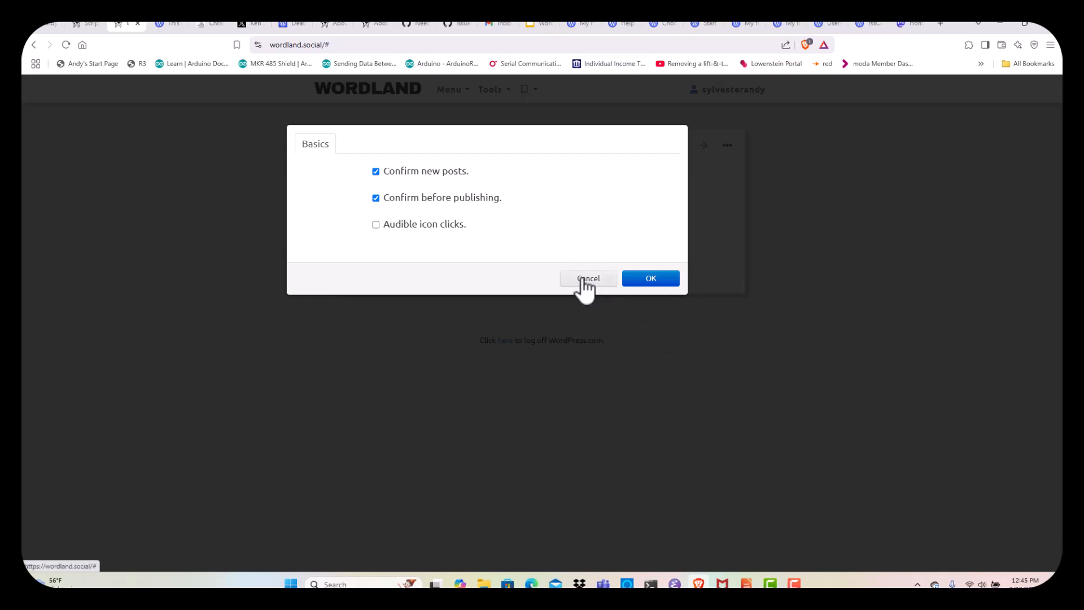
{"action": "left_click", "coordinate": [649, 280]}
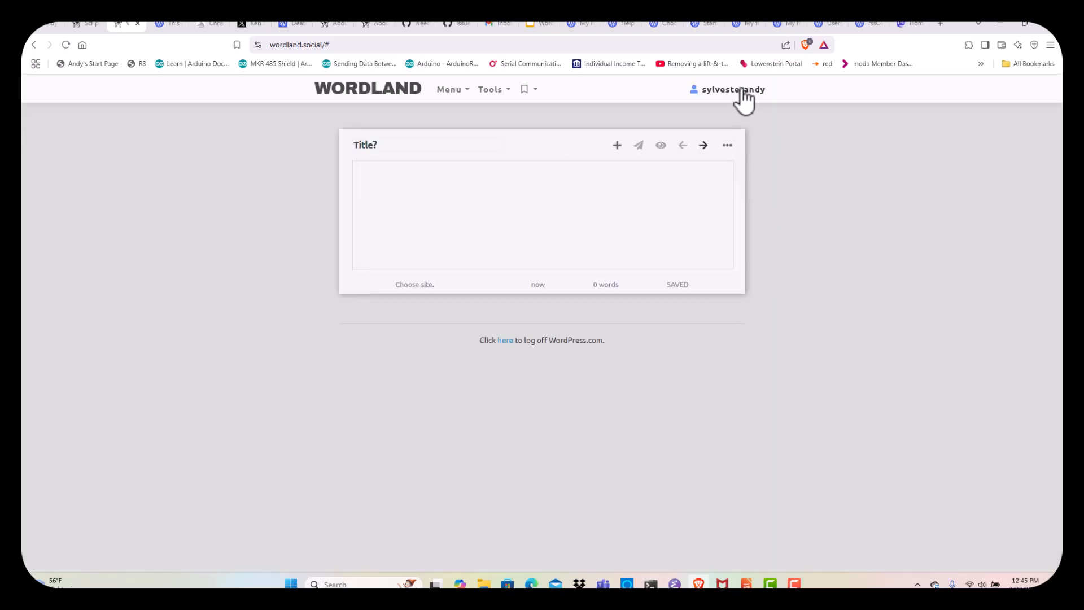
Pick 'Site Title' as the destination site and enter the title 'First post with WordLand'
{"action": "left_click", "coordinate": [415, 285]}
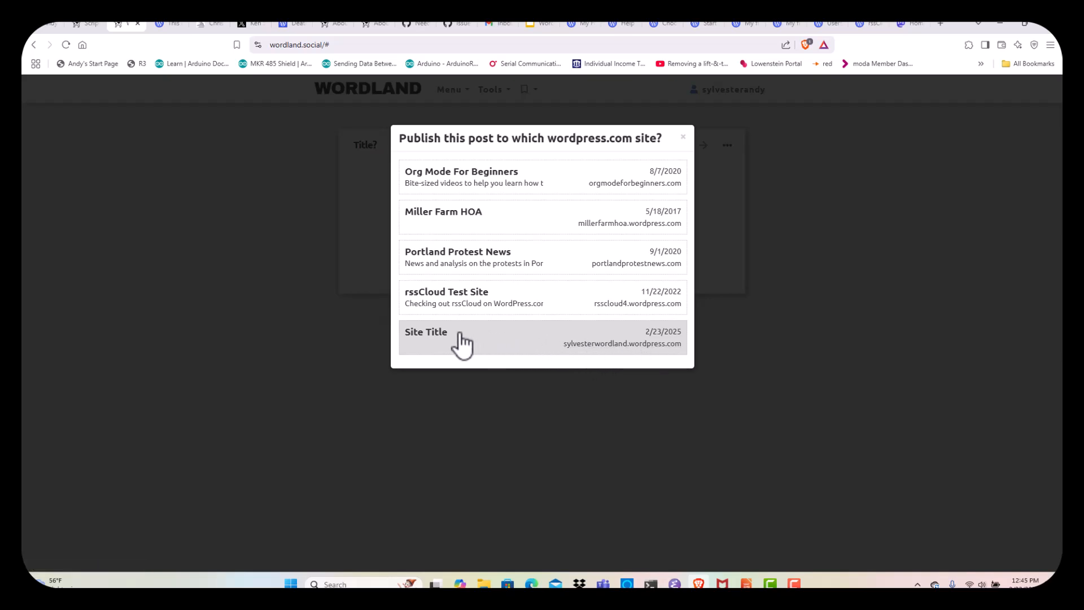
{"action": "left_click", "coordinate": [518, 340]}
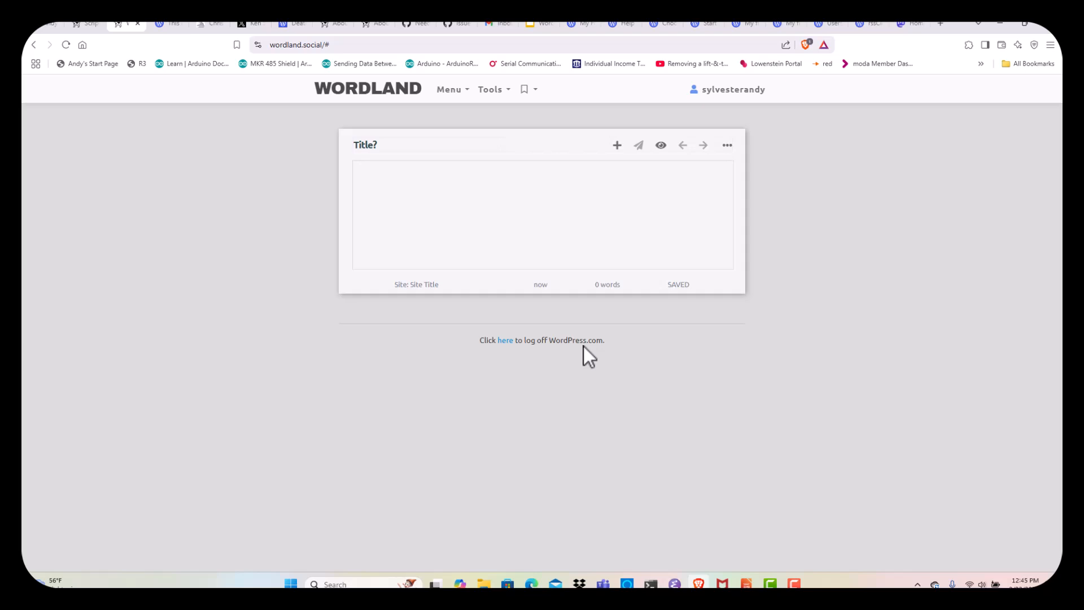
{"action": "left_click", "coordinate": [413, 160]}
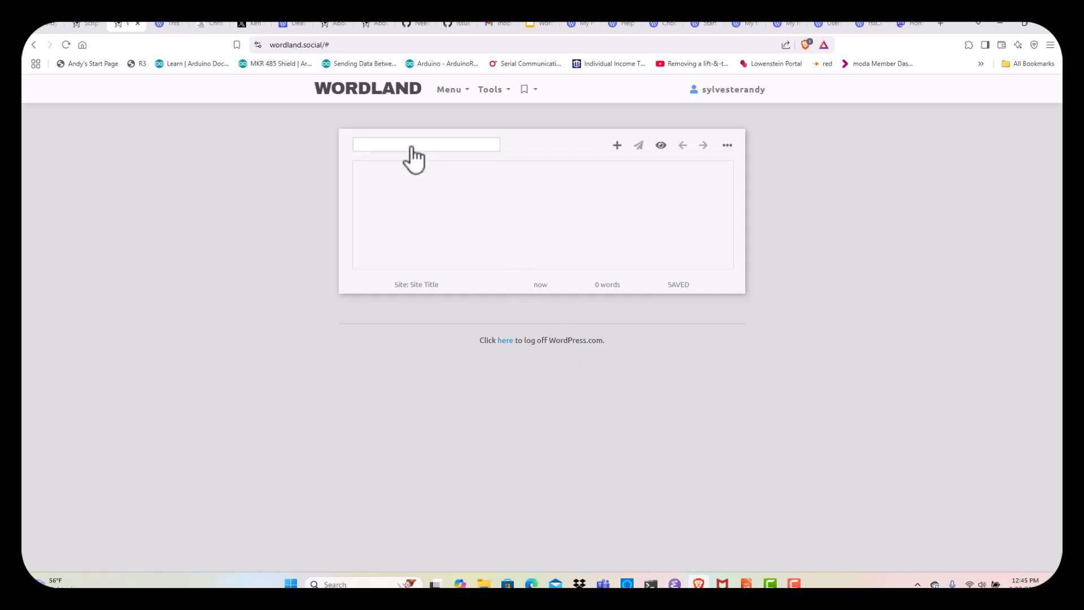
{"action": "type", "text": "First pos"}
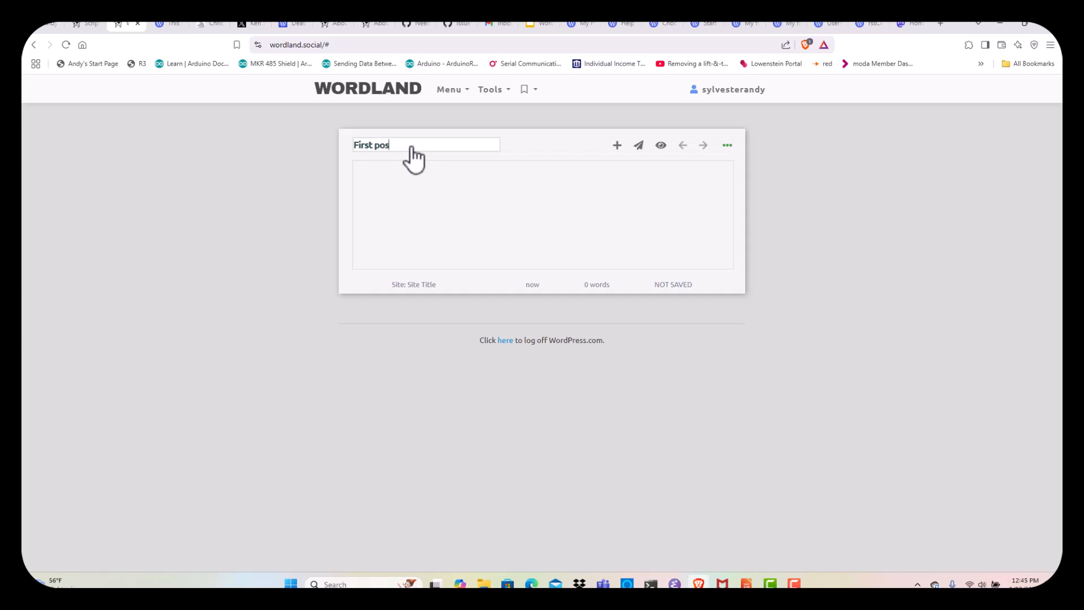
{"action": "type", "text": "t with WordLand"}
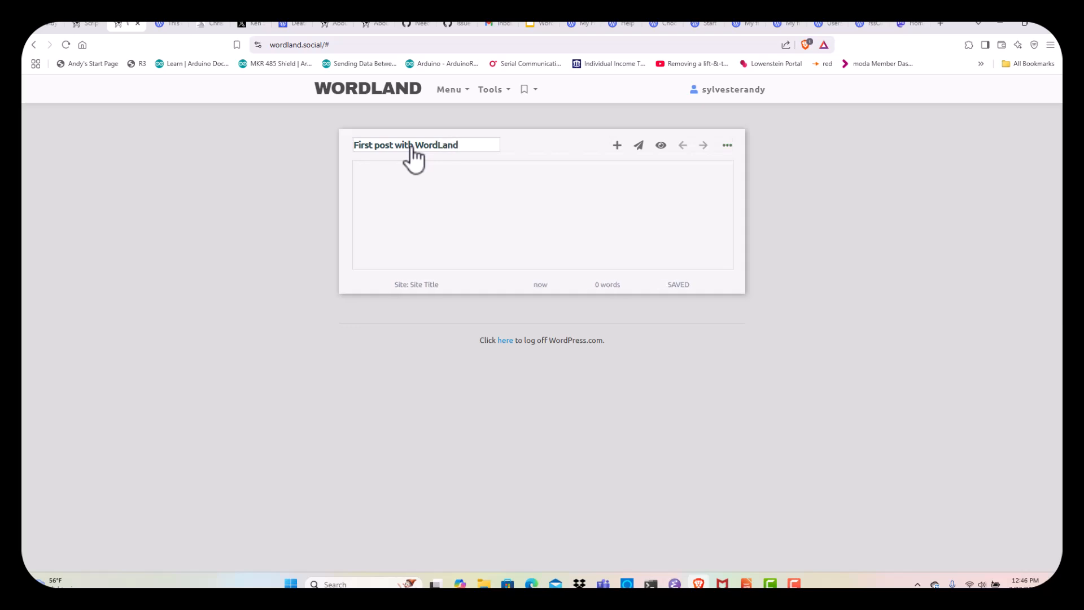
{"action": "left_click", "coordinate": [460, 191]}
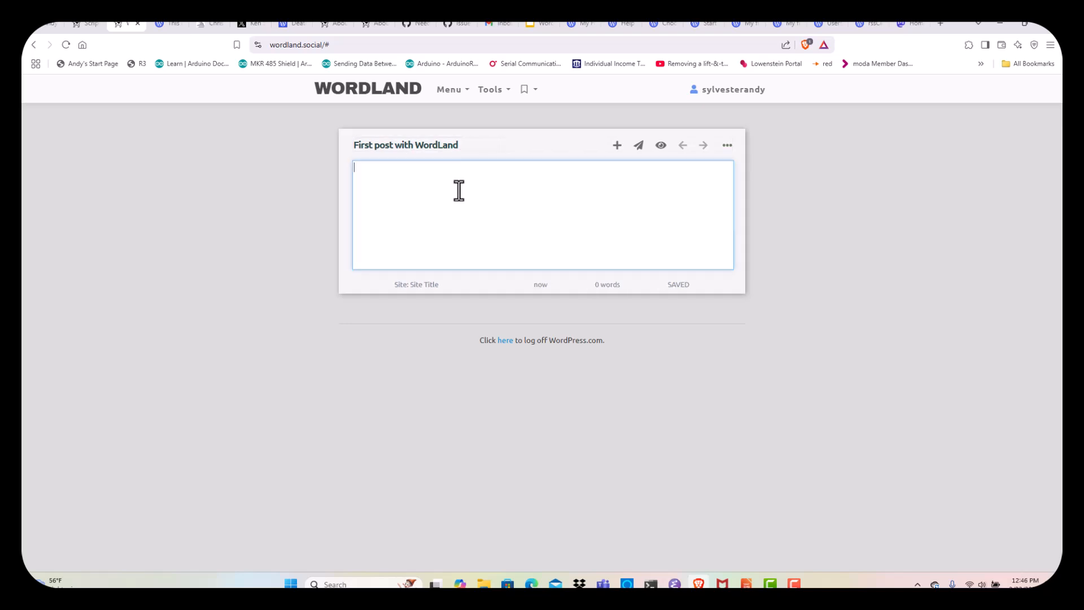
Type the body 'This is a test of the emergency broadcast system. This is only a test.'
{"action": "type", "text": "This is a trst"}
{"action": "key", "text": "BackSpace"}
{"action": "key", "text": "BackSpace"}
{"action": "key", "text": "BackSpace"}
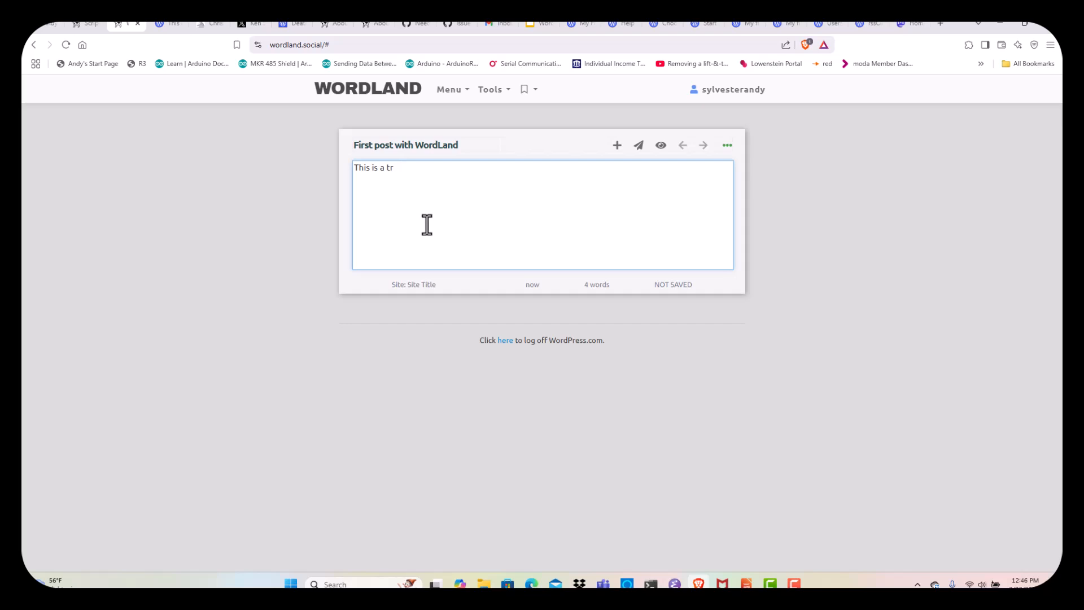
{"action": "type", "text": "est"}
{"action": "key", "text": "ctrl+BackSpace"}
{"action": "type", "text": "test of the emoergn"}
{"action": "key", "text": "BackSpace"}
{"action": "key", "text": "BackSpace"}
{"action": "key", "text": "BackSpace"}
{"action": "key", "text": "BackSpace"}
{"action": "key", "text": "BackSpace"}
{"action": "type", "text": "ergency broadast sys"}
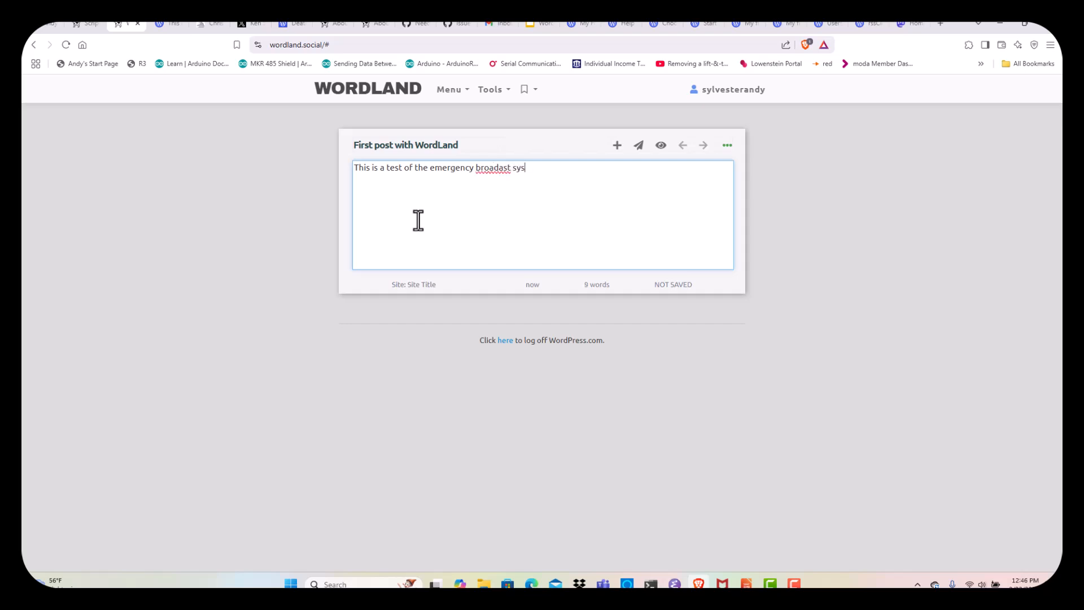
{"action": "key", "text": "BackSpace"}
{"action": "key", "text": "BackSpace"}
{"action": "key", "text": "BackSpace"}
{"action": "key", "text": "BackSpace"}
{"action": "key", "text": "BackSpace"}
{"action": "key", "text": "BackSpace"}
{"action": "key", "text": "BackSpace"}
{"action": "type", "text": "cast system. This i"}
{"action": "type", "text": "s only a test."}
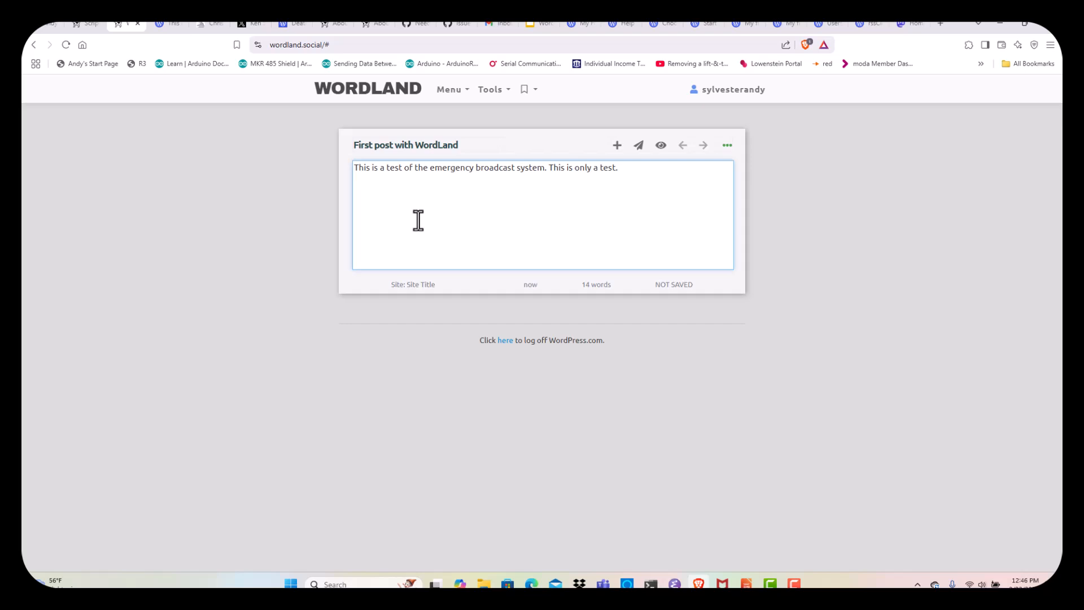
{"action": "key", "text": "Return"}
Publish the first post to WordPress.com
{"action": "left_click", "coordinate": [730, 146]}
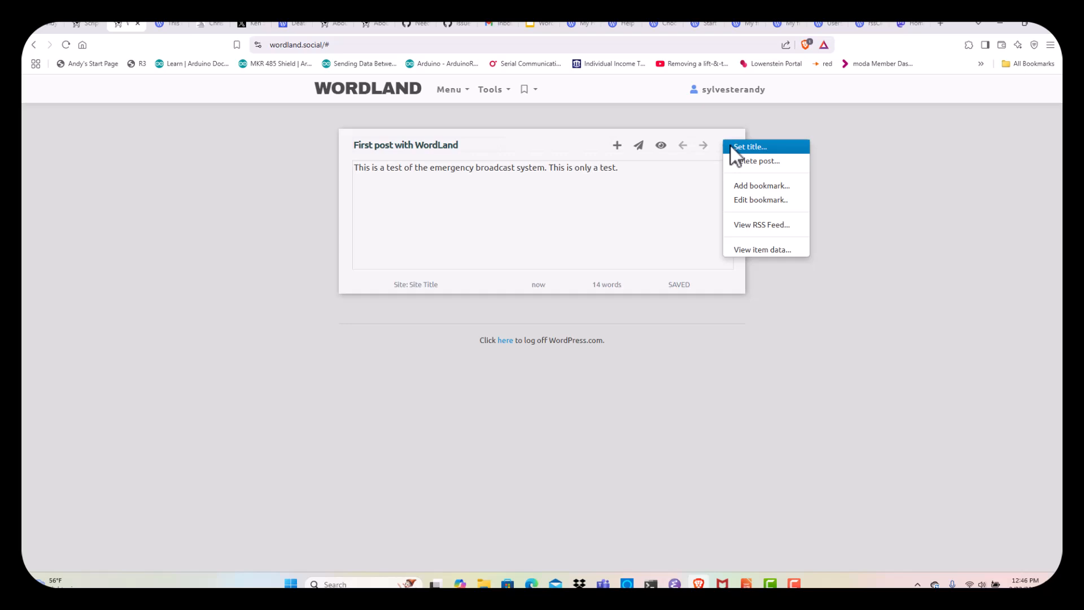
{"action": "left_click", "coordinate": [270, 188]}
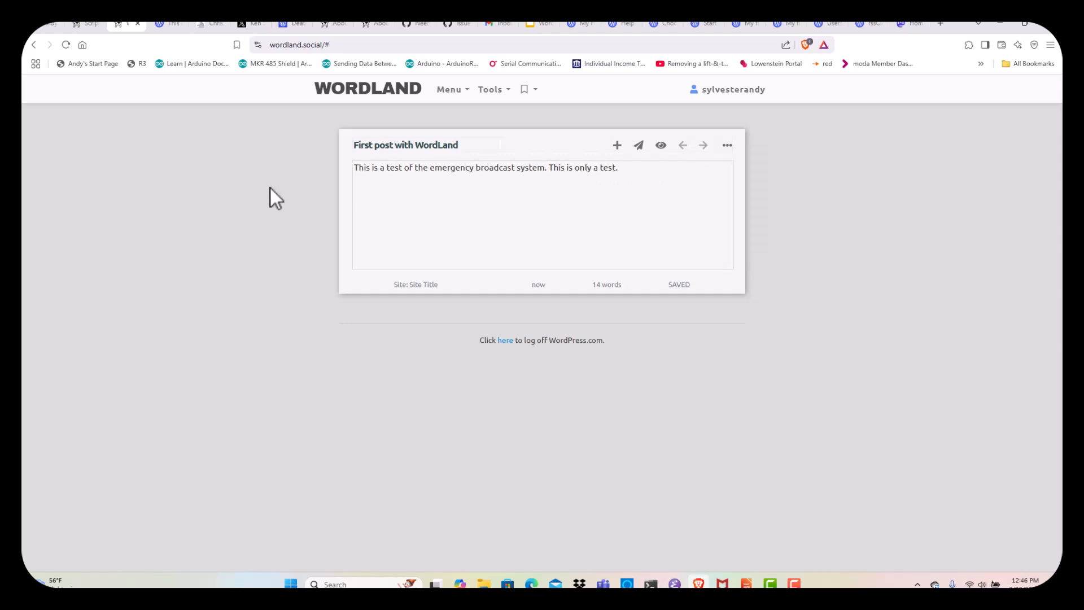
{"action": "left_click", "coordinate": [687, 199]}
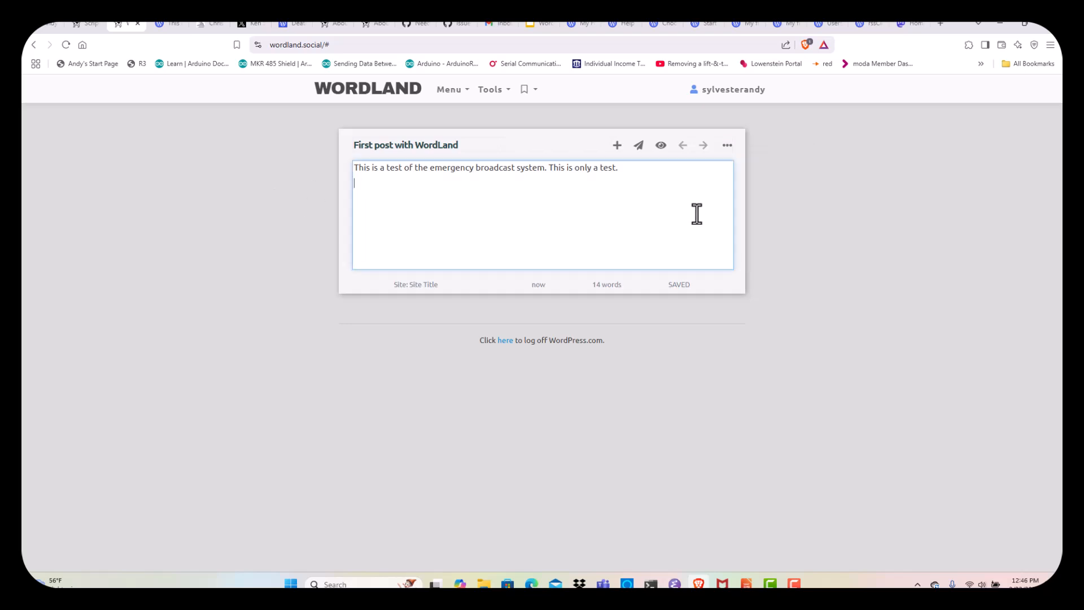
{"action": "left_click", "coordinate": [640, 146]}
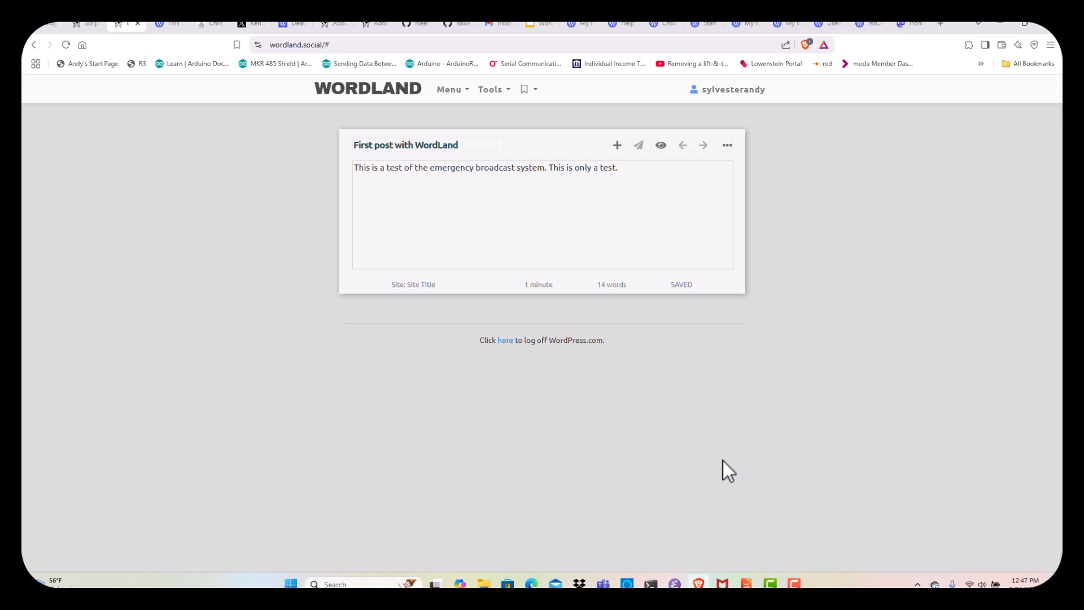
View the live 'First post with WordLand' on the site, then return to the WordLand editor
{"action": "left_click", "coordinate": [661, 146]}
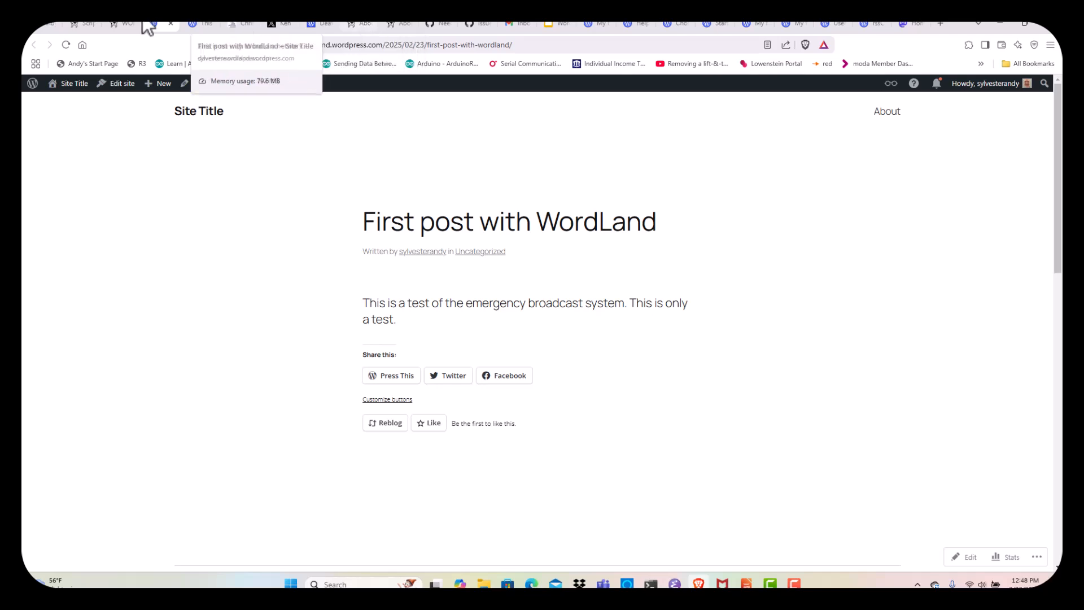
{"action": "left_click", "coordinate": [125, 23]}
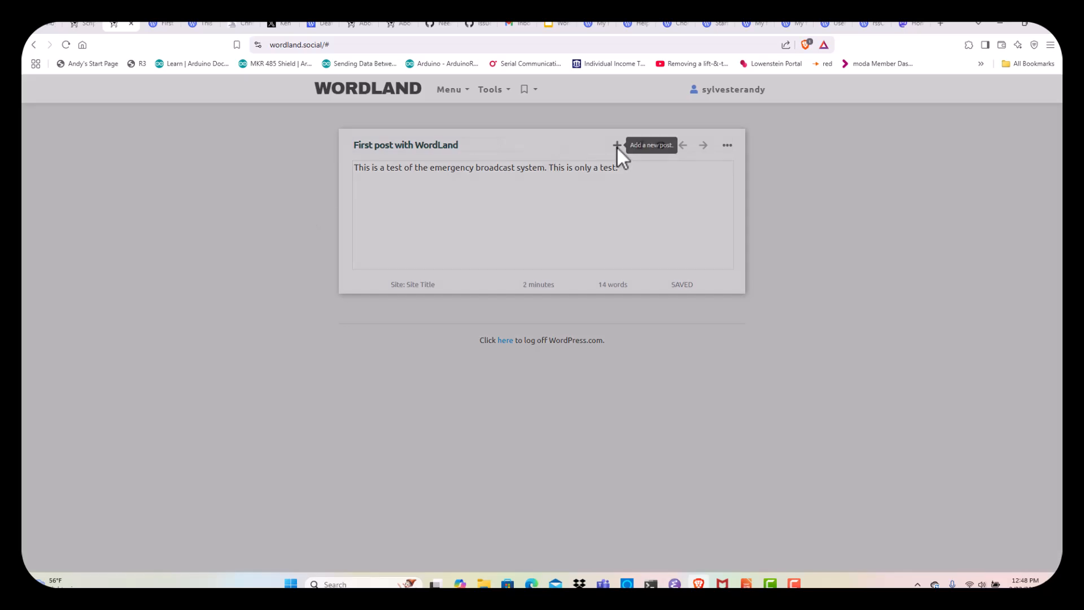
Create a new post titled 'Second post with WordLand'
{"action": "left_click", "coordinate": [617, 146]}
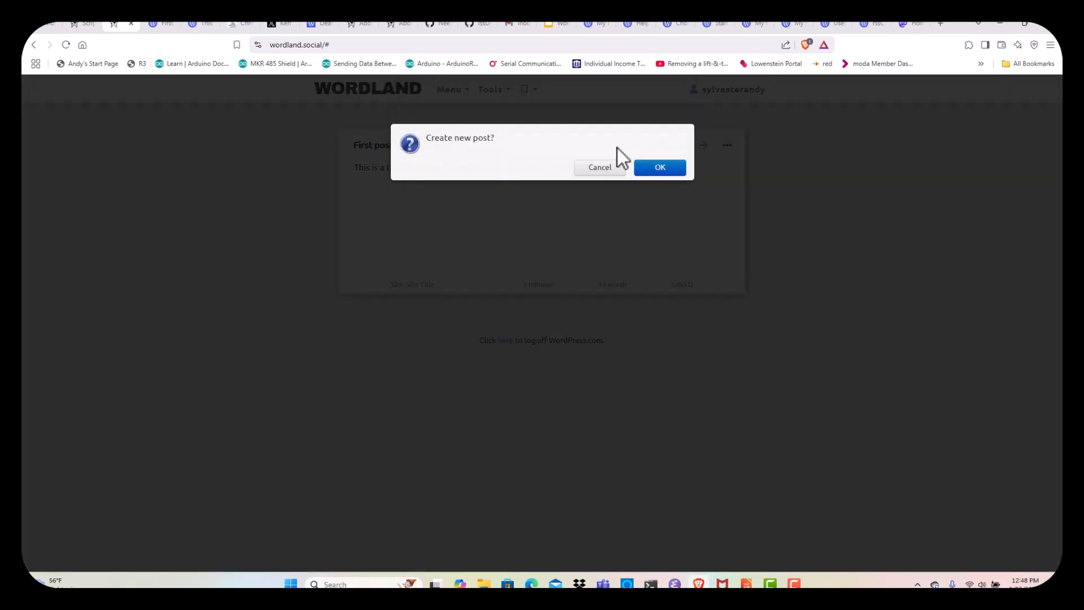
{"action": "left_click", "coordinate": [658, 169]}
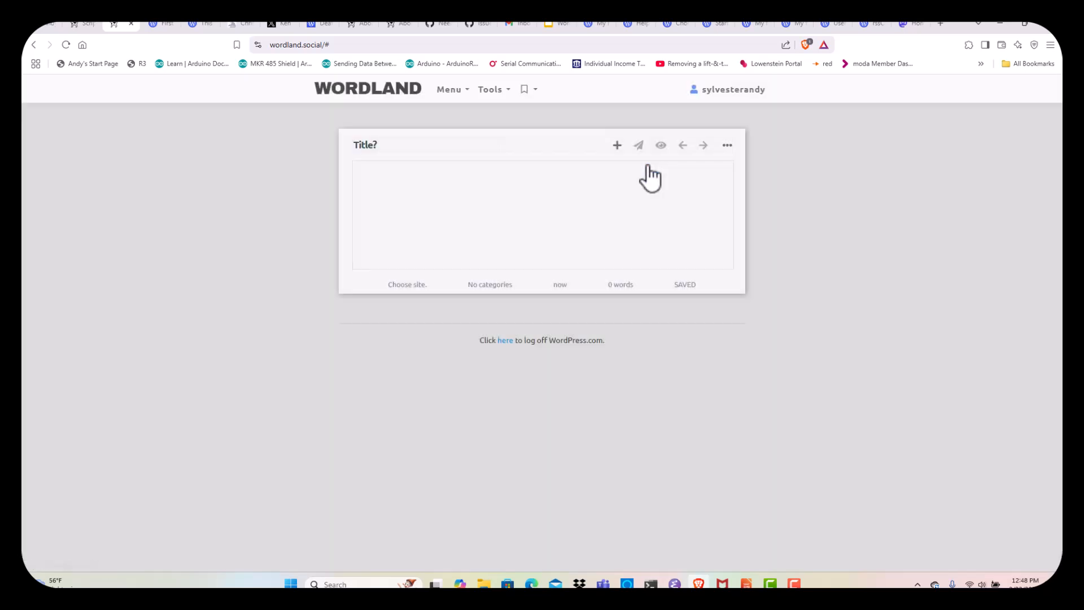
{"action": "left_click", "coordinate": [397, 151]}
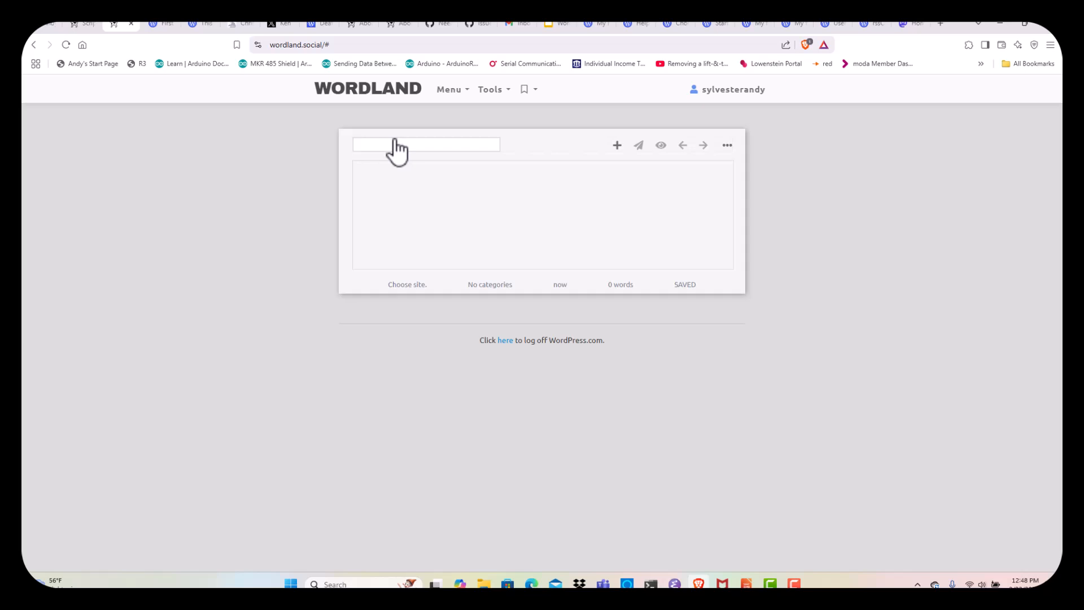
{"action": "type", "text": "Second"}
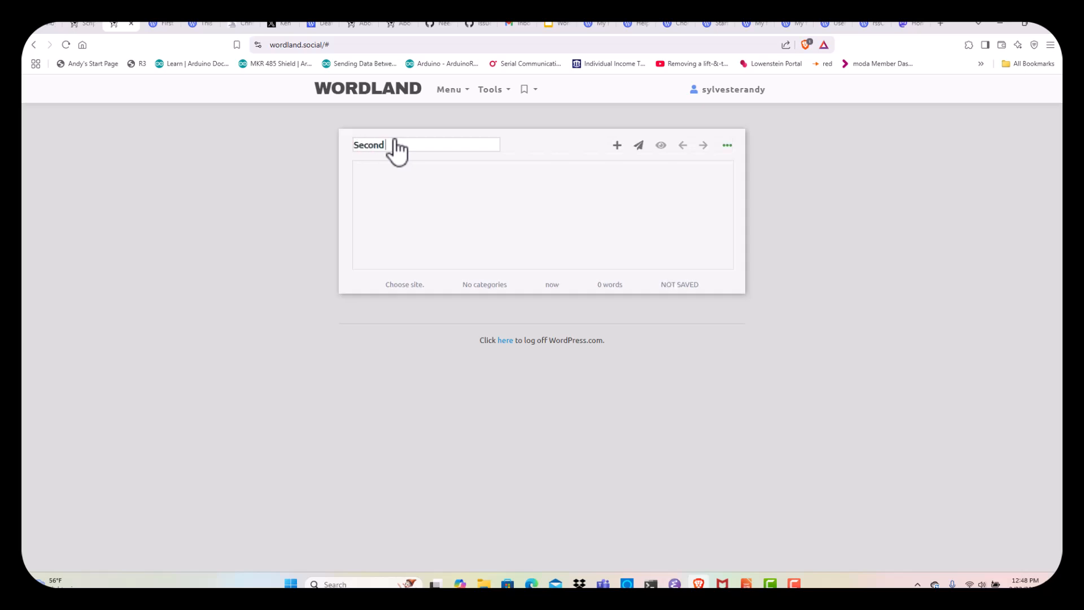
{"action": "type", "text": " post with WordLand"}
Write the body 'I heard you can link to other sites from a WordLand post.'
{"action": "left_click", "coordinate": [448, 207]}
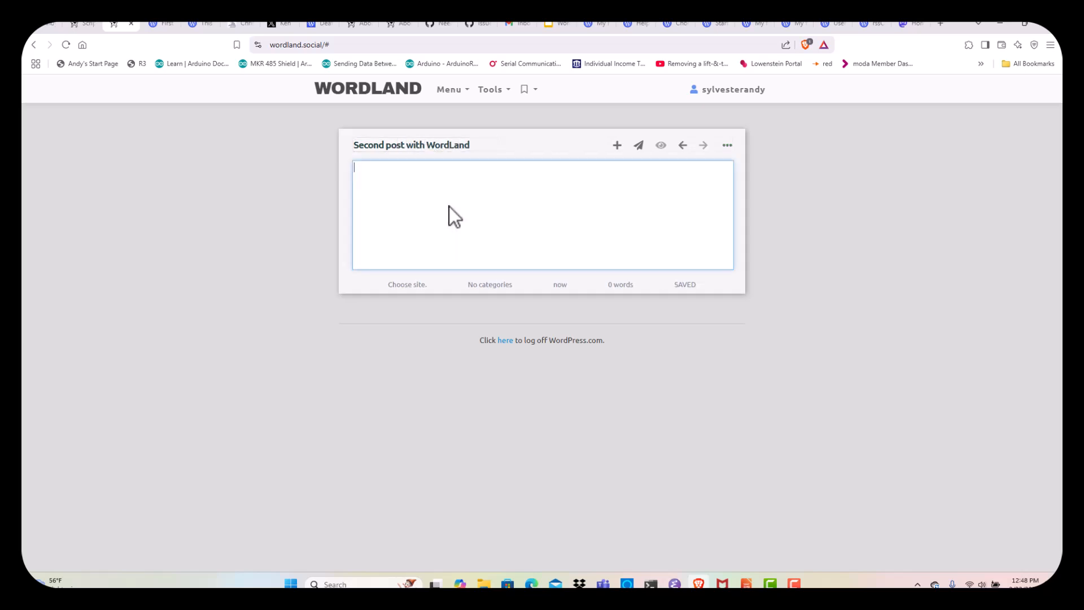
{"action": "type", "text": "I heard you "}
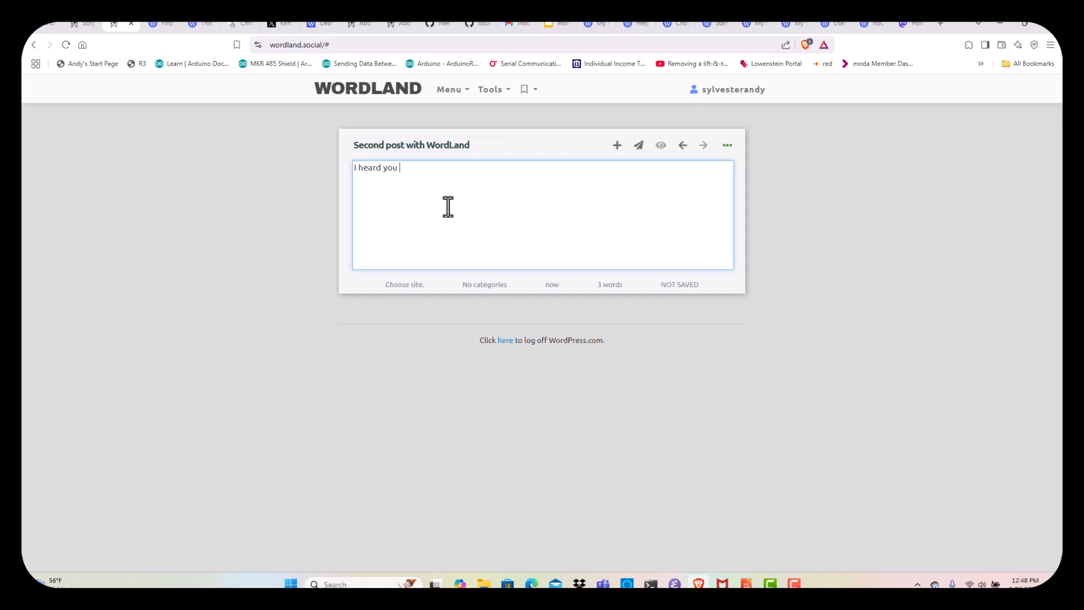
{"action": "type", "text": "can link to other sites trom a Word"}
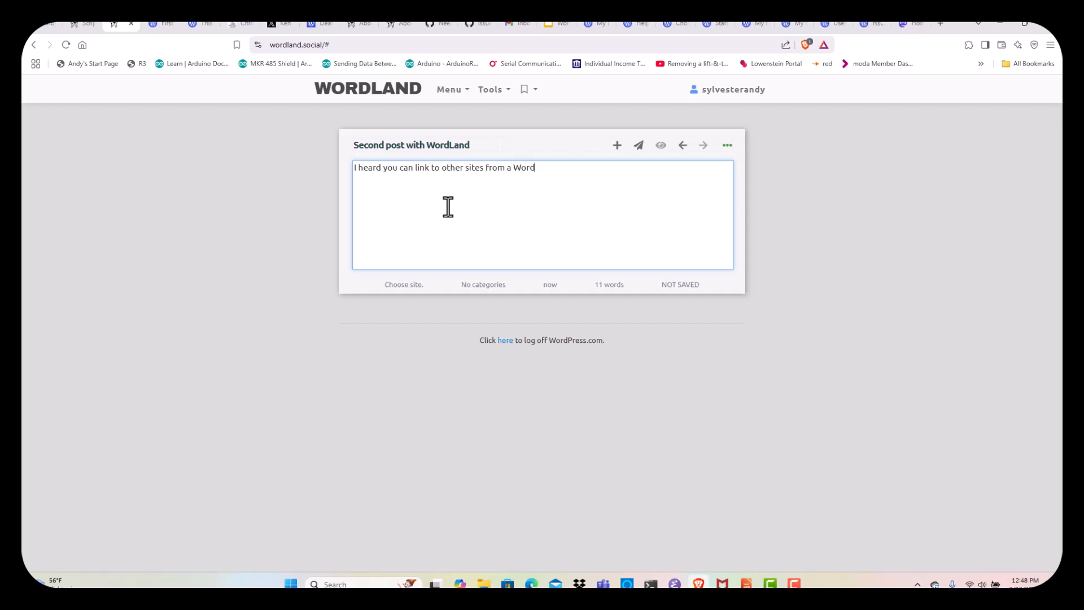
{"action": "type", "text": "Land post."}
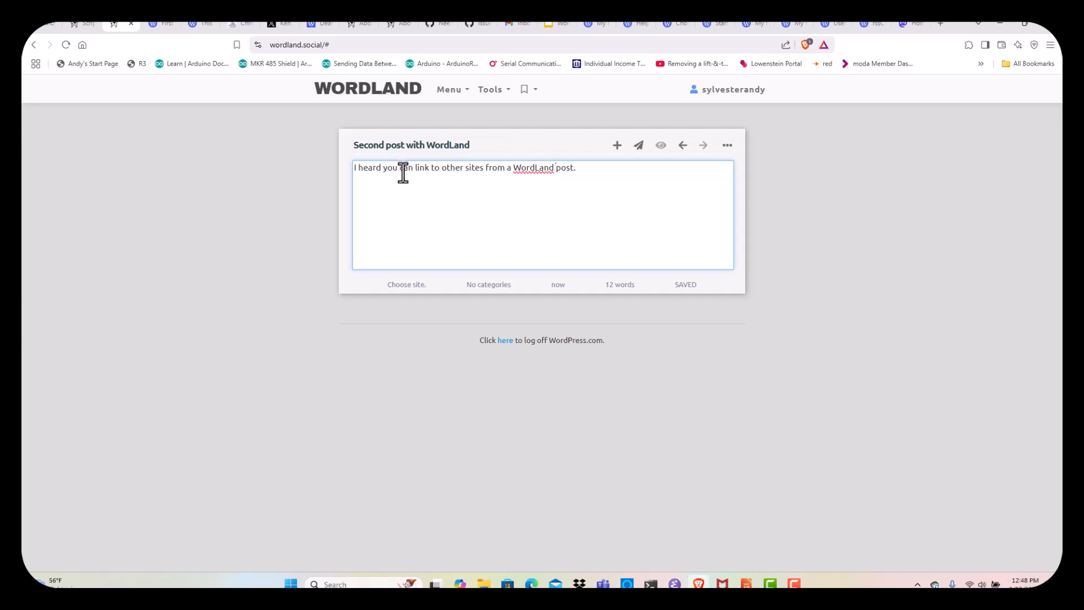
{"action": "double_click", "coordinate": [420, 168]}
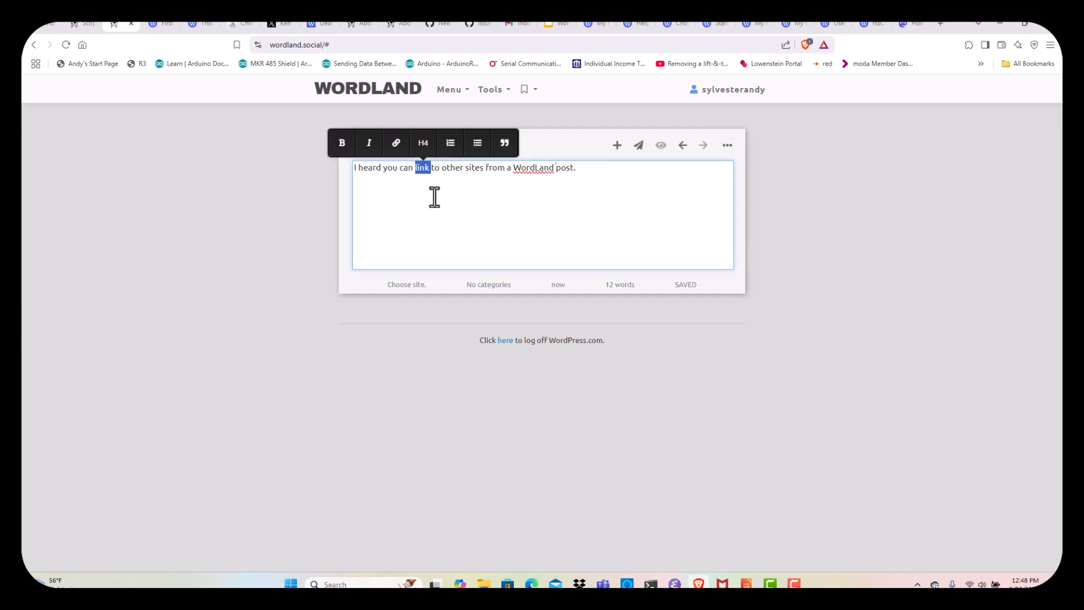
{"action": "left_click", "coordinate": [397, 145]}
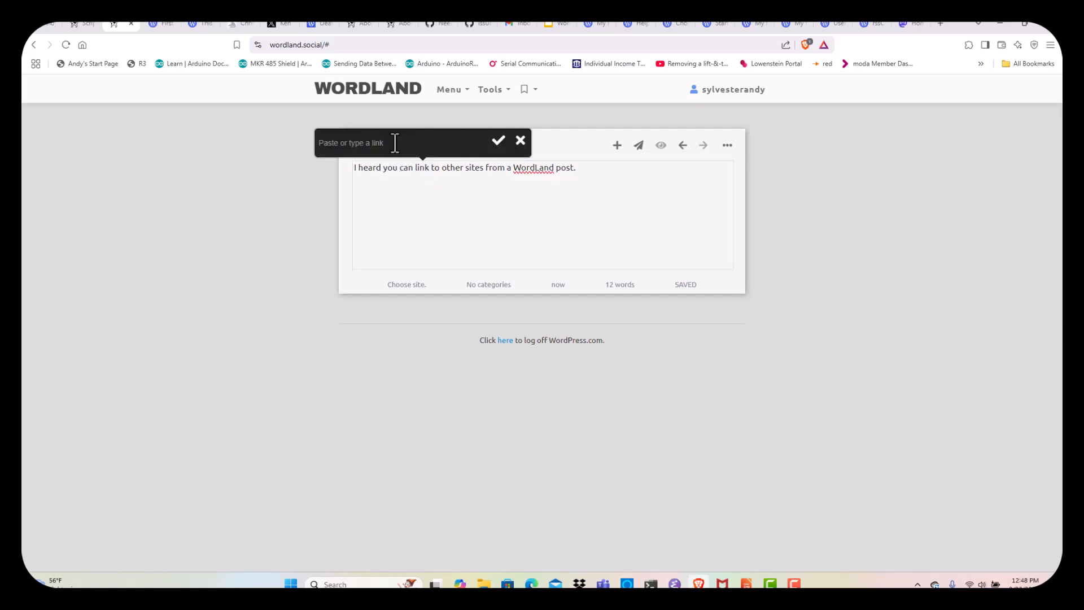
{"action": "type", "text": "http://scripting.com"}
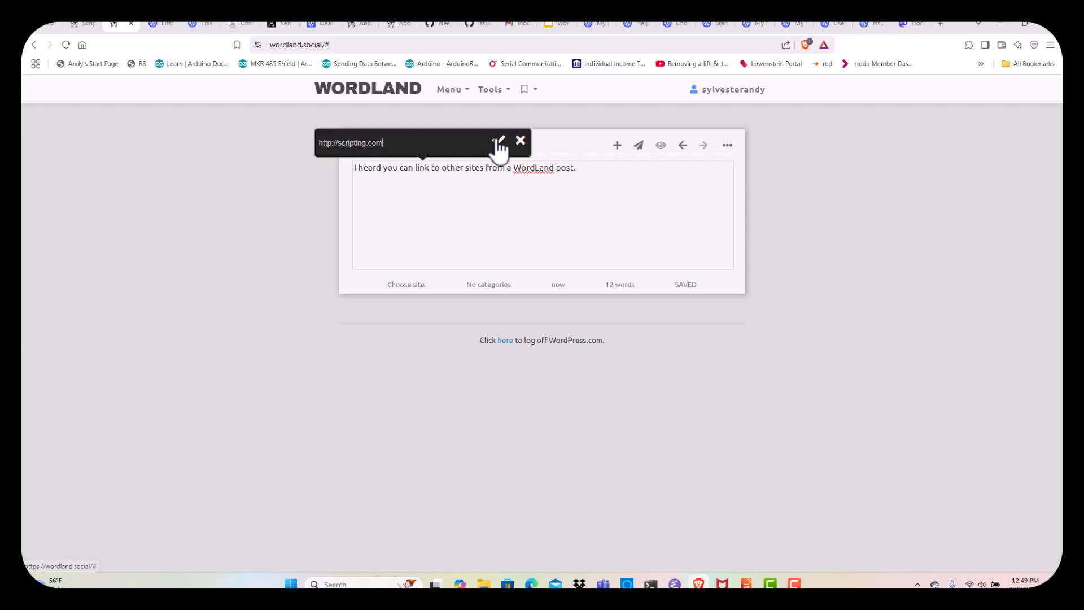
{"action": "left_click", "coordinate": [499, 147]}
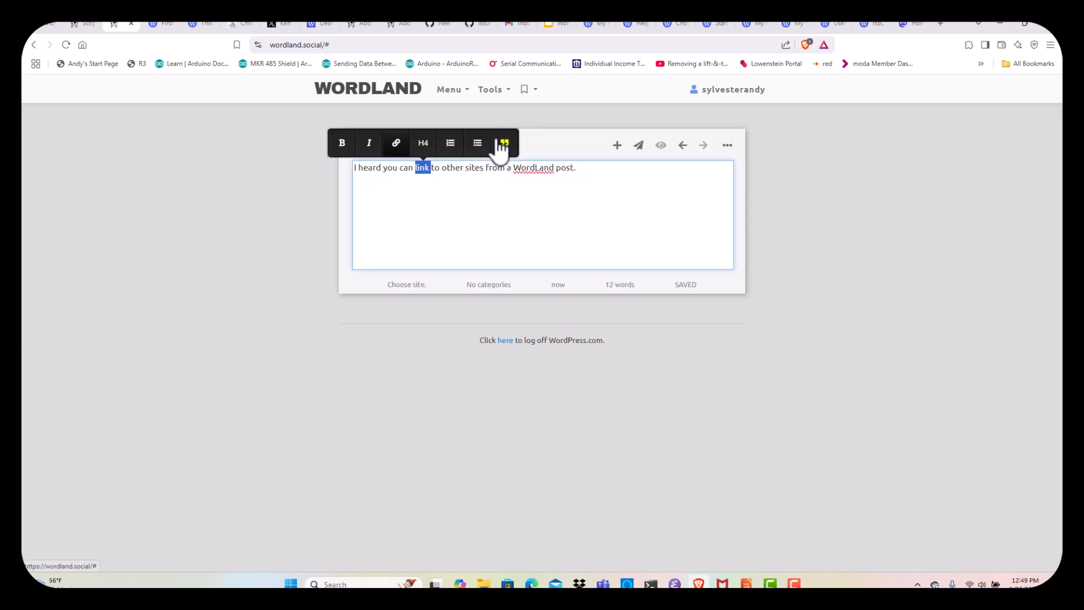
{"action": "left_click", "coordinate": [567, 147]}
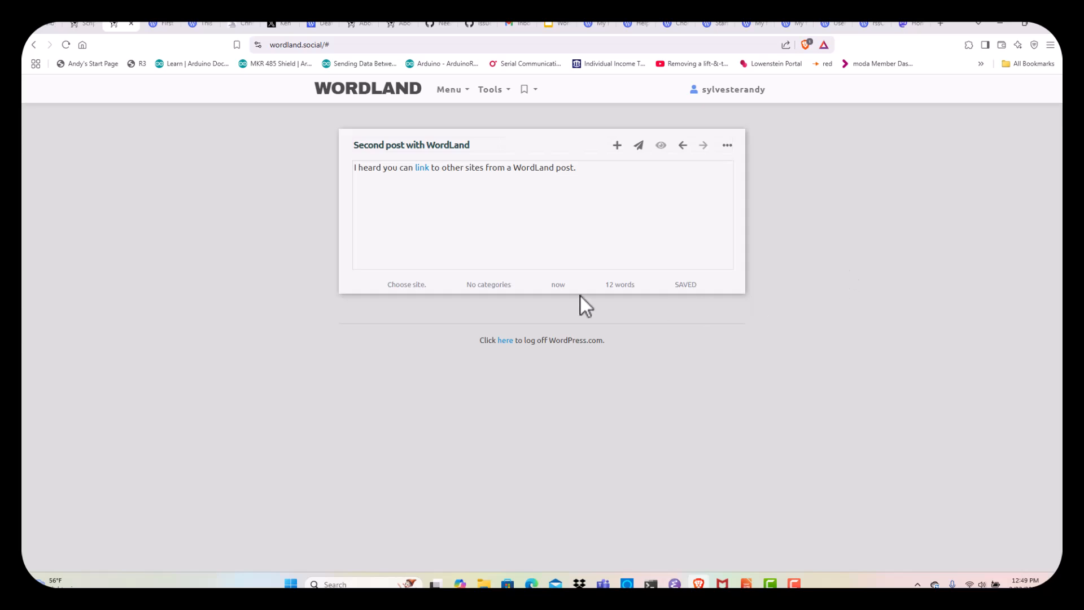
Choose 'Site Title' as the destination and publish 'Second post with WordLand'
{"action": "left_click", "coordinate": [410, 285]}
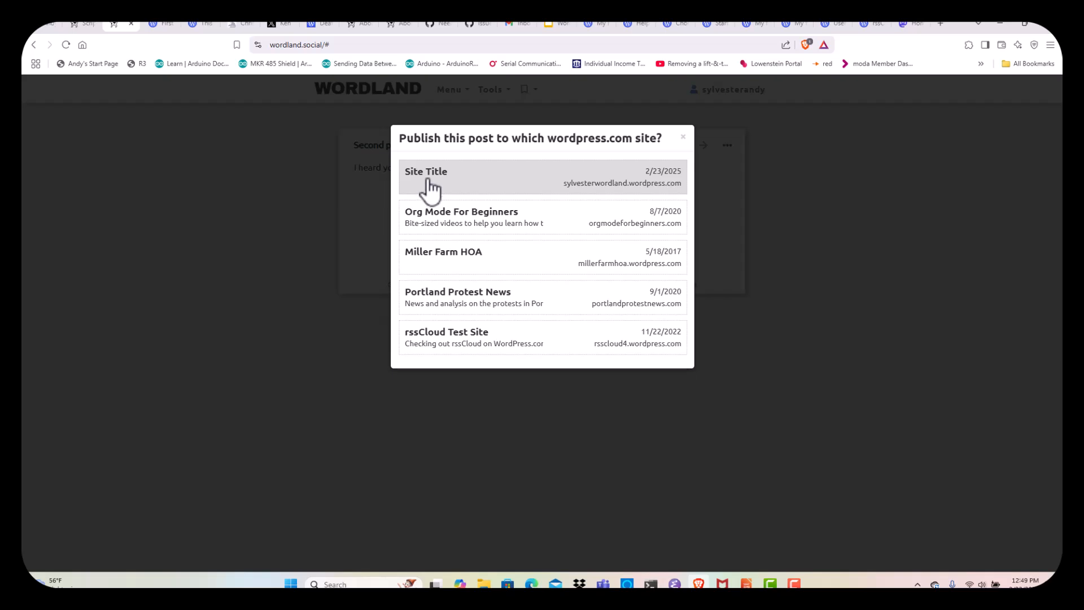
{"action": "left_click", "coordinate": [428, 181]}
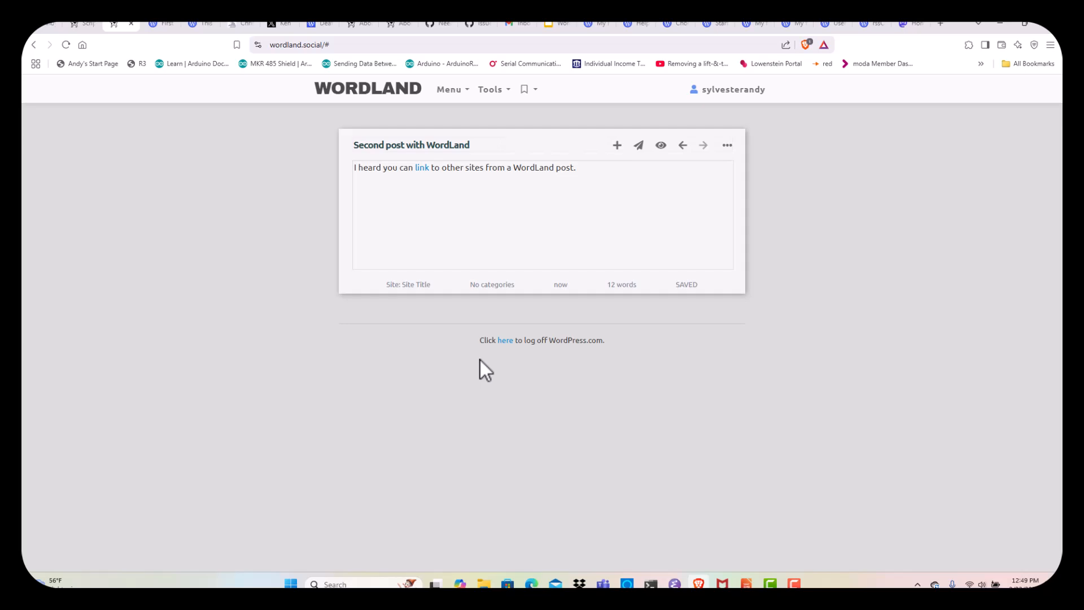
{"action": "left_click", "coordinate": [638, 146]}
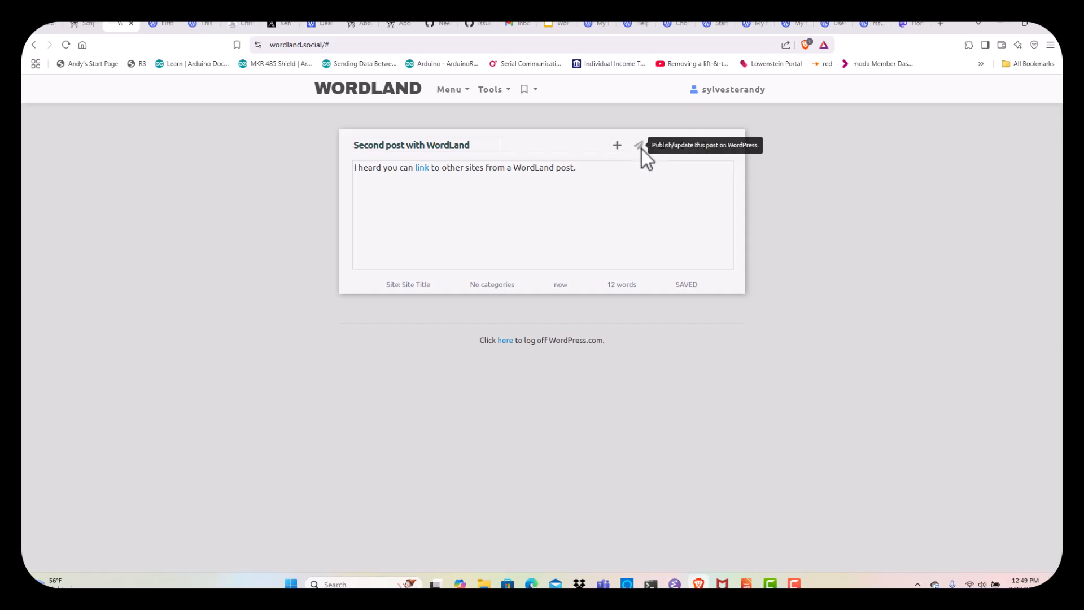
View the live second post and open its 'link' to confirm it reaches scripting.com
{"action": "left_click", "coordinate": [660, 148]}
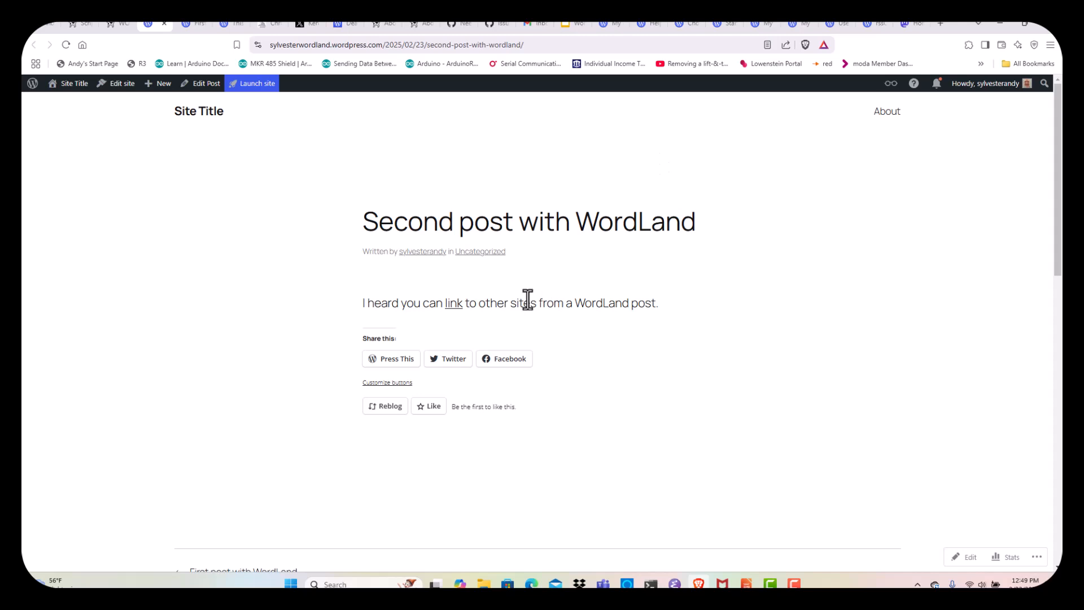
{"action": "right_click", "coordinate": [453, 306]}
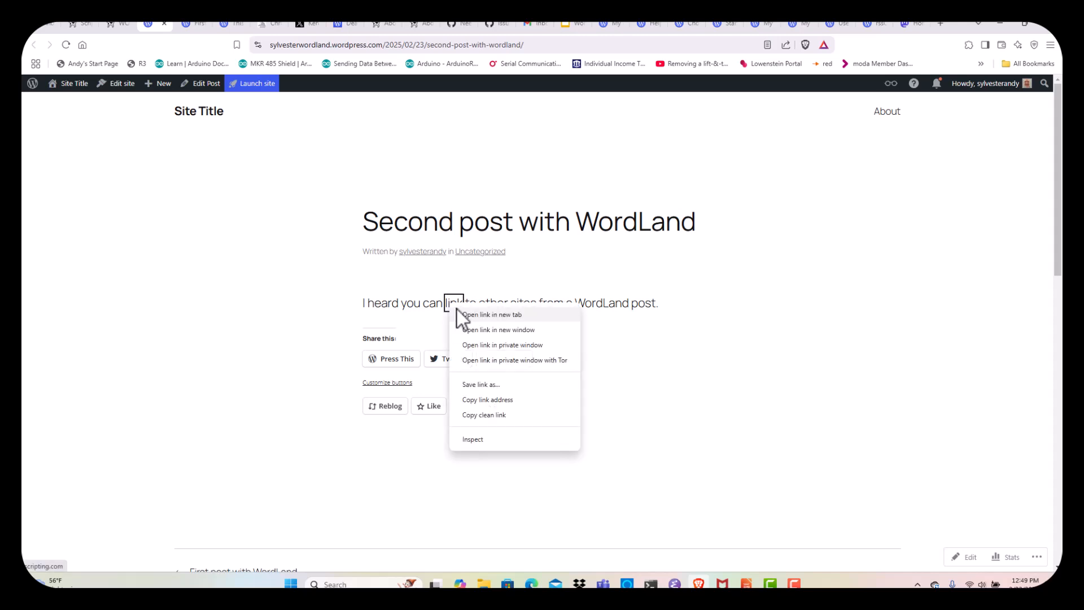
{"action": "left_click", "coordinate": [466, 313]}
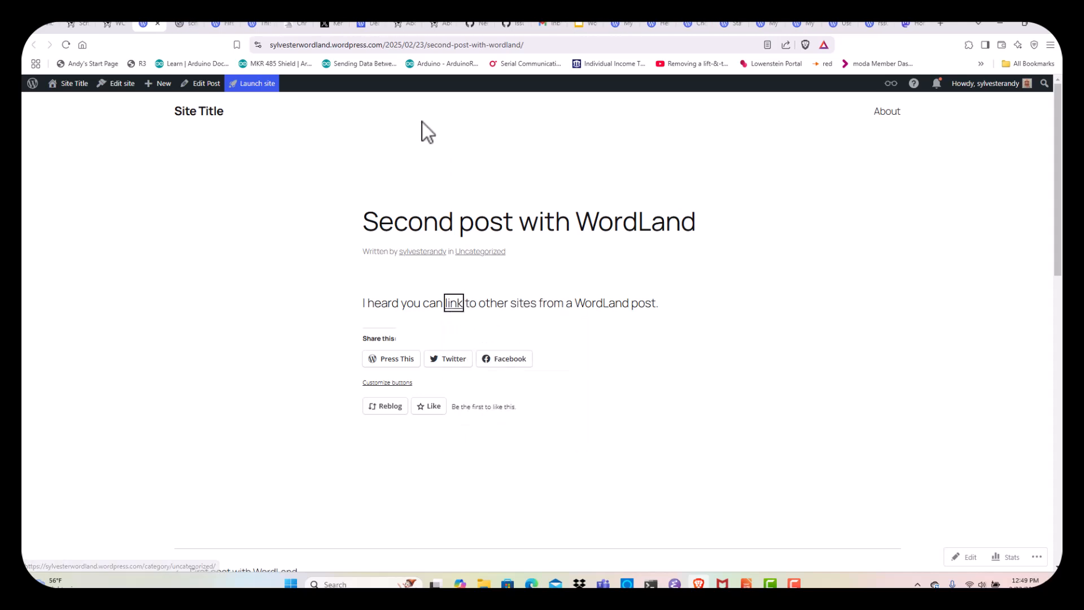
{"action": "left_click", "coordinate": [181, 24]}
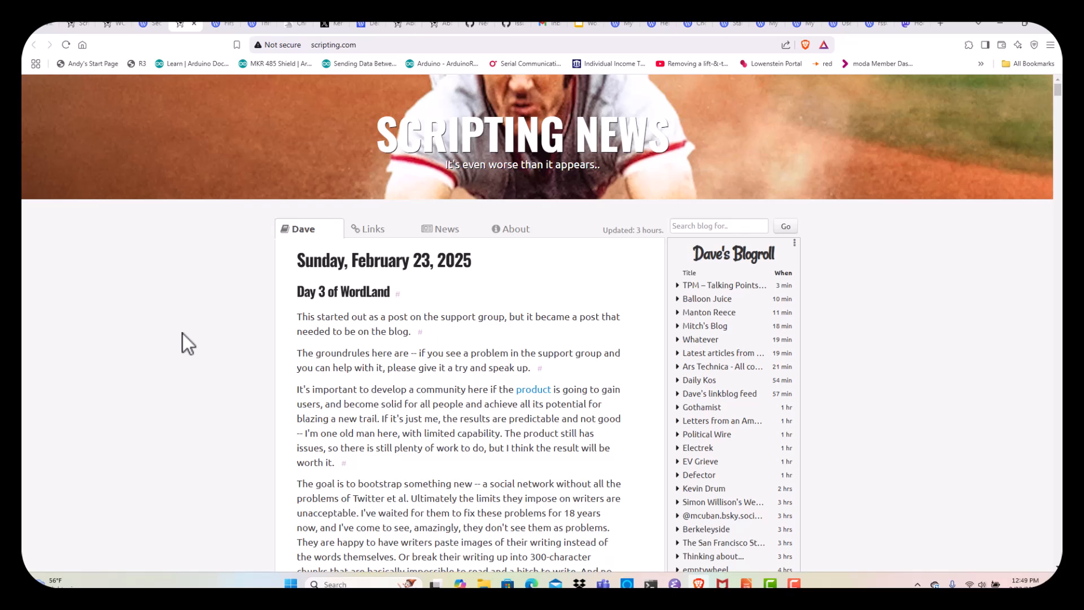
{"action": "left_click", "coordinate": [111, 23]}
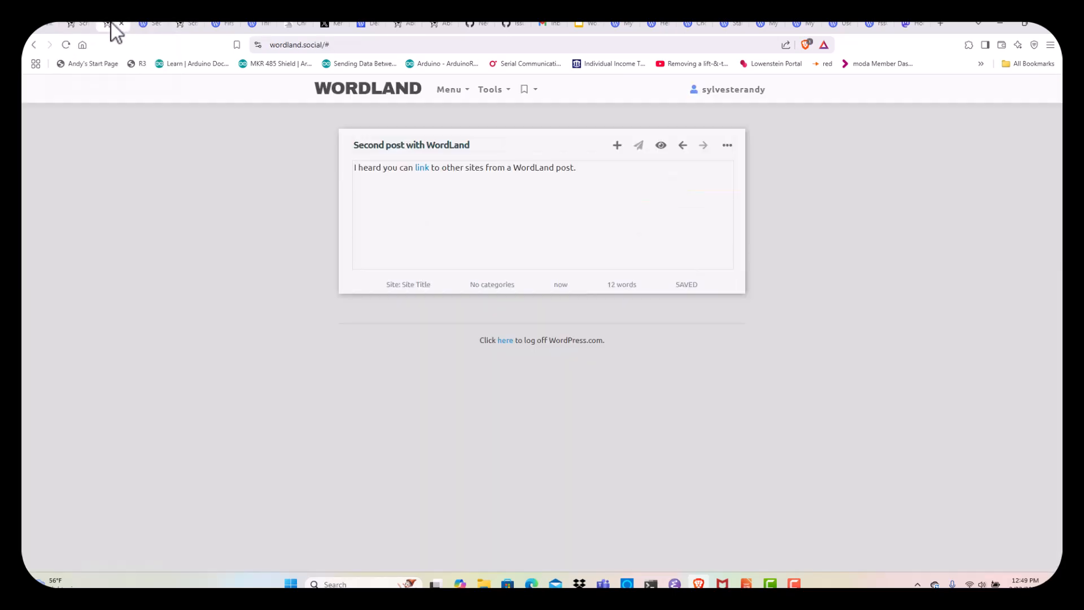
Return to the WordLand editor and reopen 'First post with WordLand'
{"action": "left_click", "coordinate": [396, 24]}
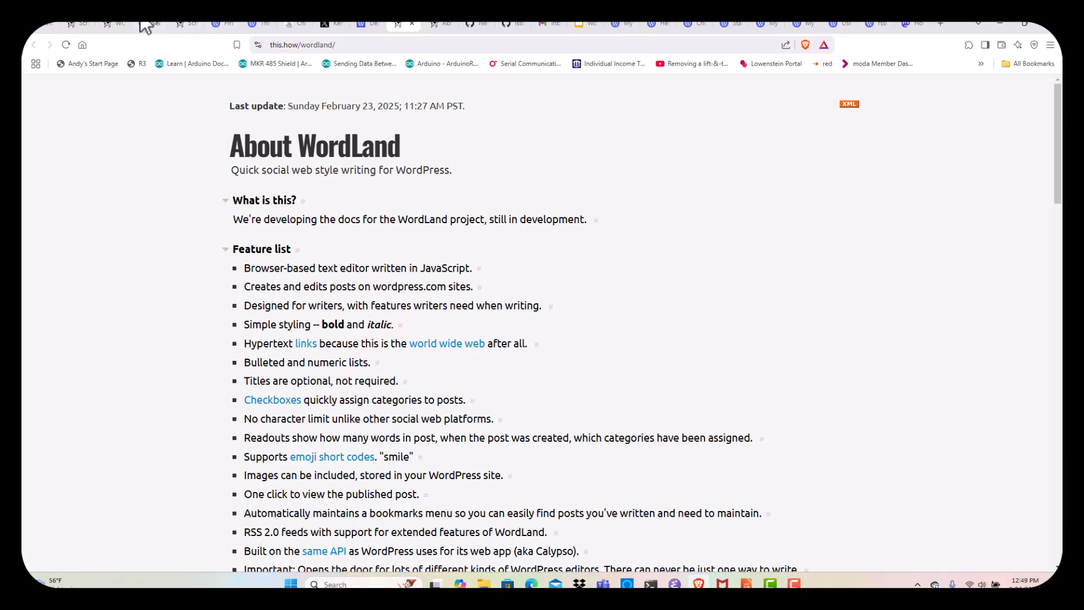
{"action": "left_click", "coordinate": [112, 26]}
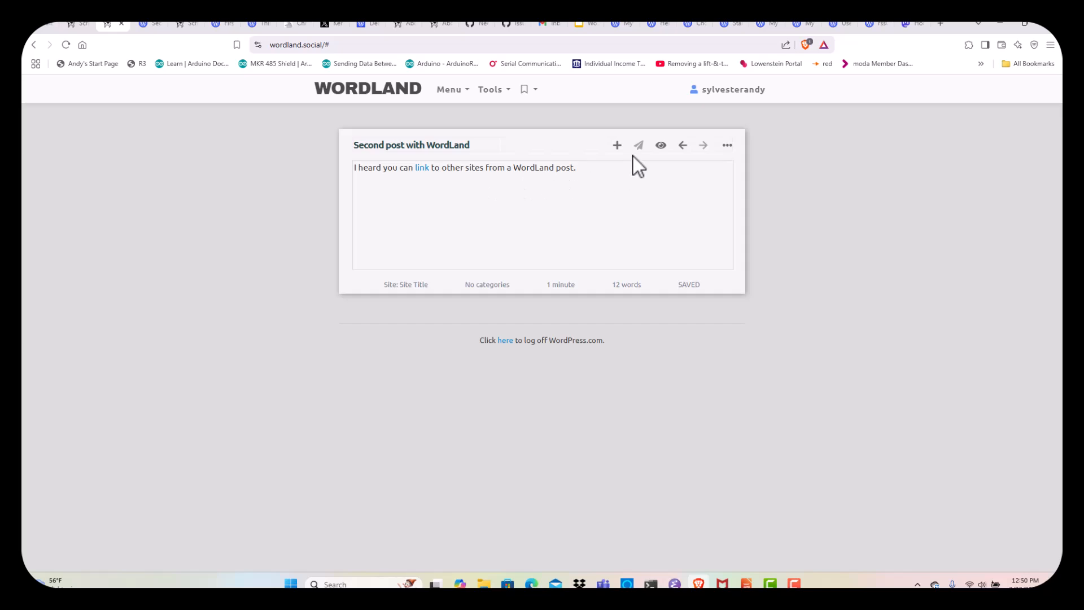
{"action": "left_click", "coordinate": [683, 146]}
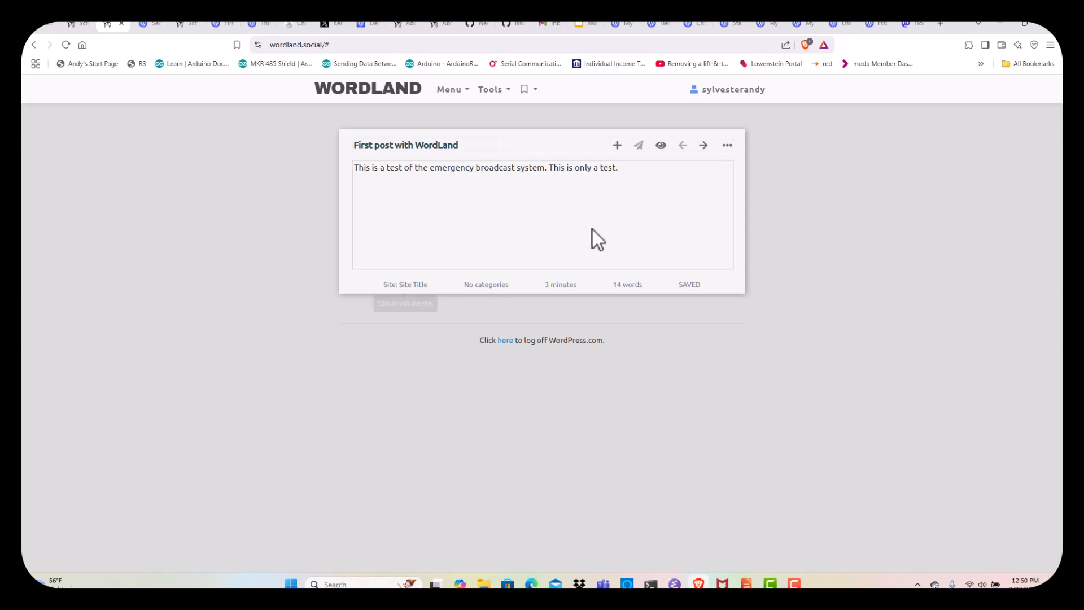
Add the line 'I am adding a new line by editing this post.' and republish
{"action": "left_click", "coordinate": [497, 177]}
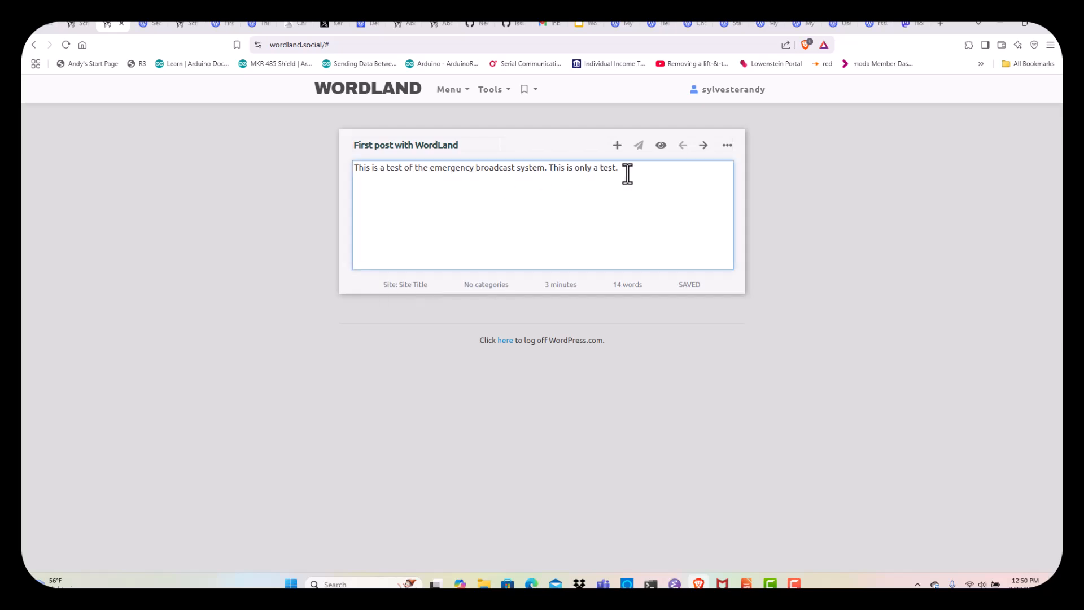
{"action": "key", "text": "Return"}
{"action": "key", "text": "Return"}
{"action": "type", "text": "I a"}
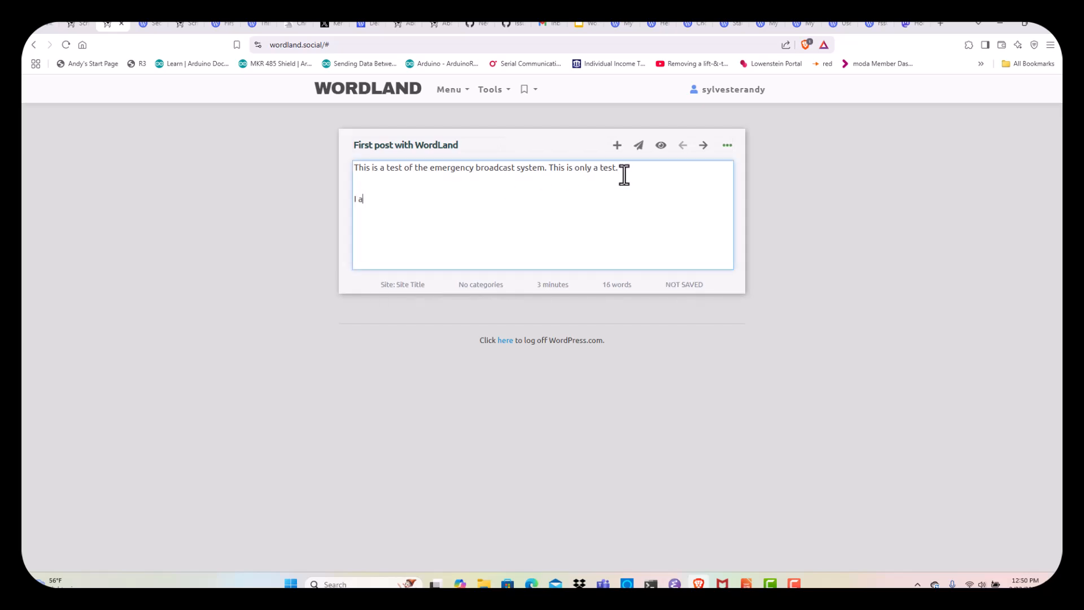
{"action": "type", "text": "m adding a new line bhy editing"}
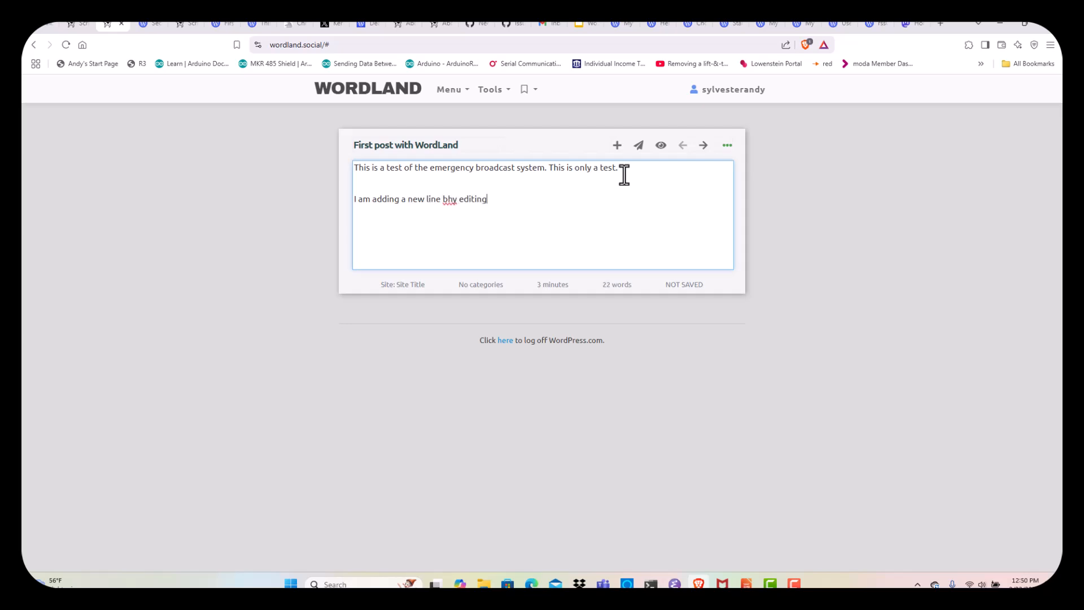
{"action": "key", "text": "BackSpace"}
{"action": "key", "text": "BackSpace"}
{"action": "key", "text": "BackSpace"}
{"action": "key", "text": "BackSpace"}
{"action": "key", "text": "BackSpace"}
{"action": "key", "text": "BackSpace"}
{"action": "key", "text": "BackSpace"}
{"action": "key", "text": "BackSpace"}
{"action": "key", "text": "BackSpace"}
{"action": "key", "text": "BackSpace"}
{"action": "type", "text": "y editign"}
{"action": "key", "text": "BackSpace"}
{"action": "key", "text": "BackSpace"}
{"action": "key", "text": "BackSpace"}
{"action": "key", "text": "BackSpace"}
{"action": "type", "text": "ing this post."}
{"action": "left_click", "coordinate": [638, 147]}
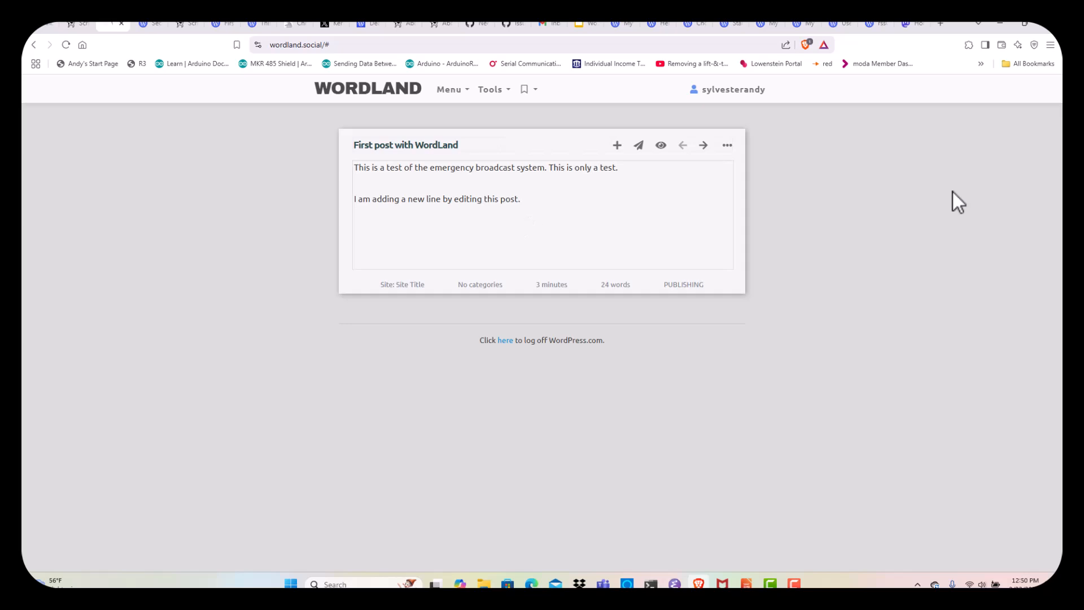
View the live first post with its added line, then bring up 'Second post with WordLand' in WordLand
{"action": "left_click", "coordinate": [662, 145]}
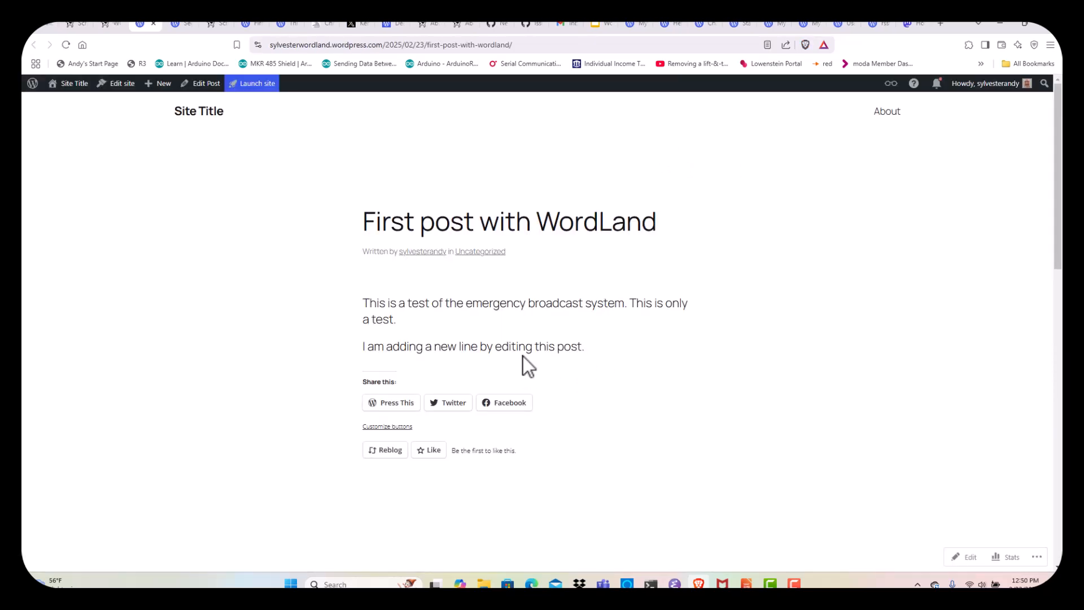
{"action": "left_click", "coordinate": [110, 23]}
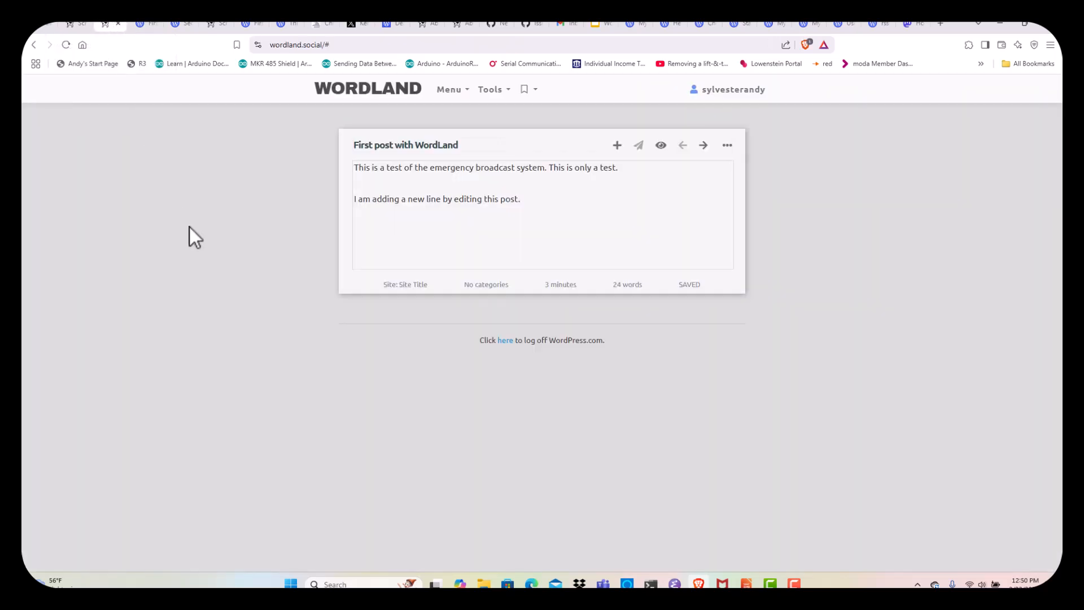
{"action": "left_click", "coordinate": [703, 145]}
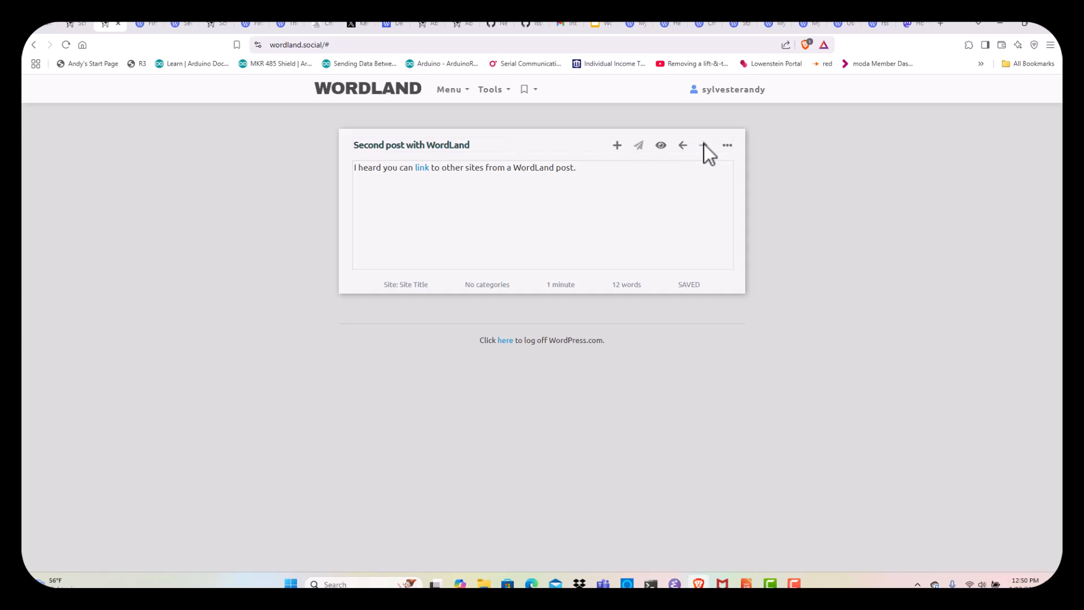
Glance at the About WordLand docs, then place the cursor in the second post's text
{"action": "left_click", "coordinate": [420, 24]}
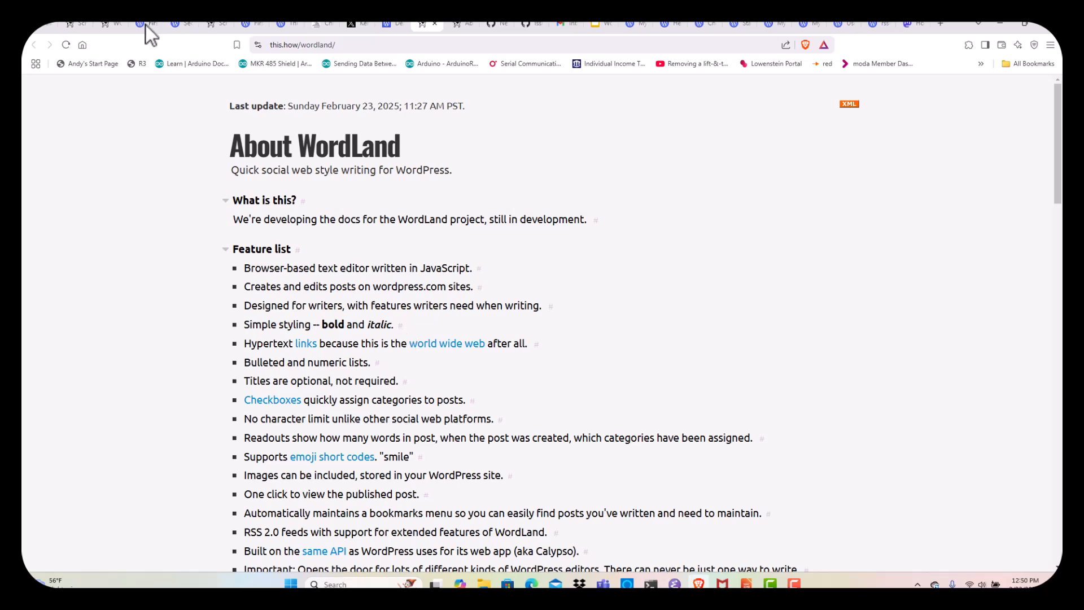
{"action": "left_click", "coordinate": [110, 27]}
{"action": "left_click", "coordinate": [519, 180]}
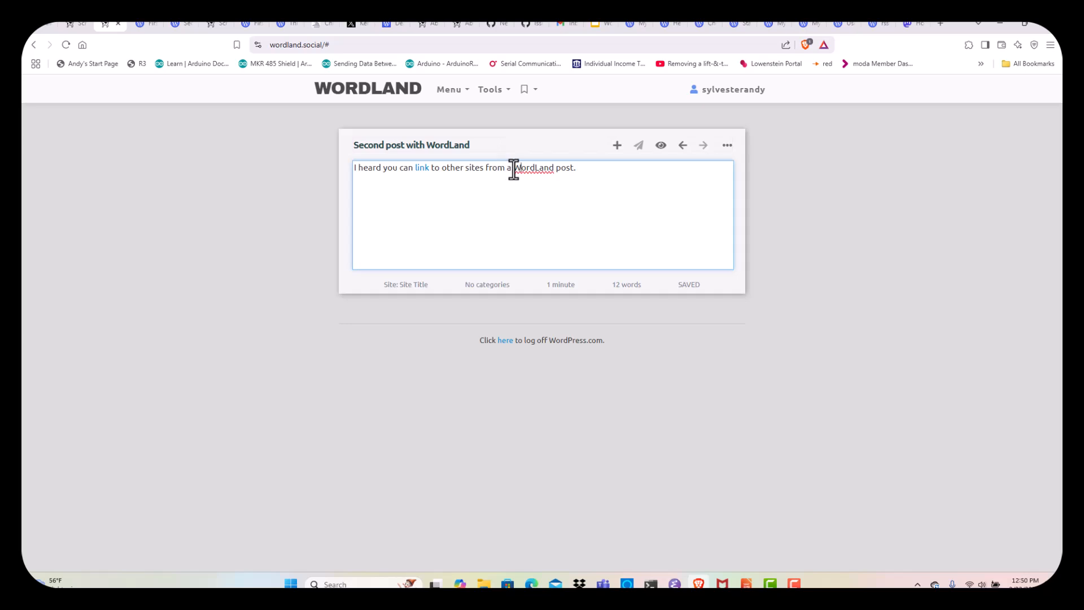
Bold 'WordLand post' and italicize 'heard' in the second post, then republish it
{"action": "left_click_drag", "start_coordinate": [512, 170], "coordinate": [574, 172]}
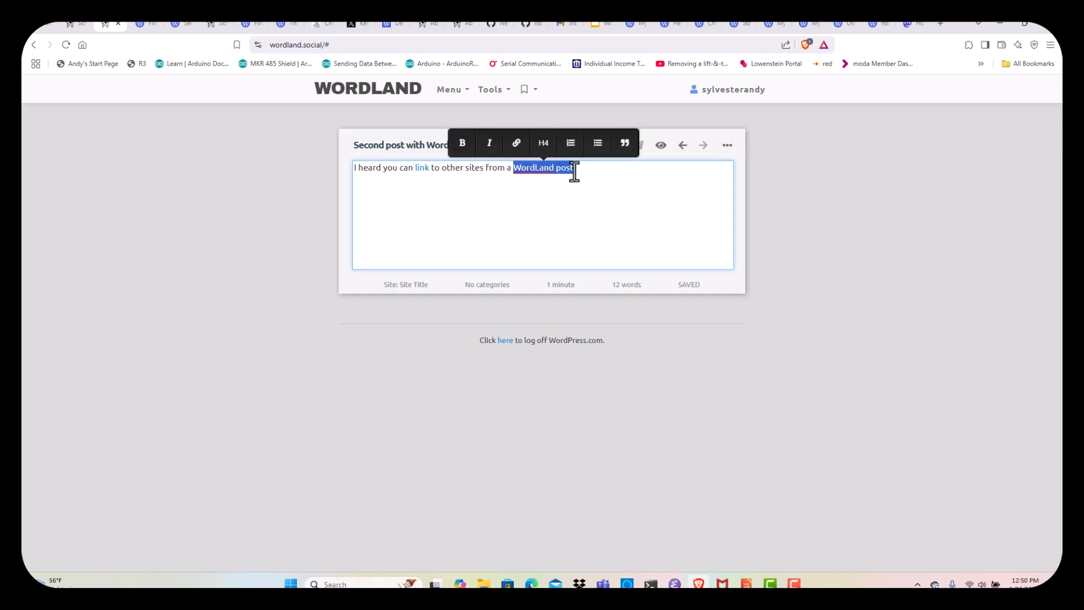
{"action": "left_click", "coordinate": [462, 144]}
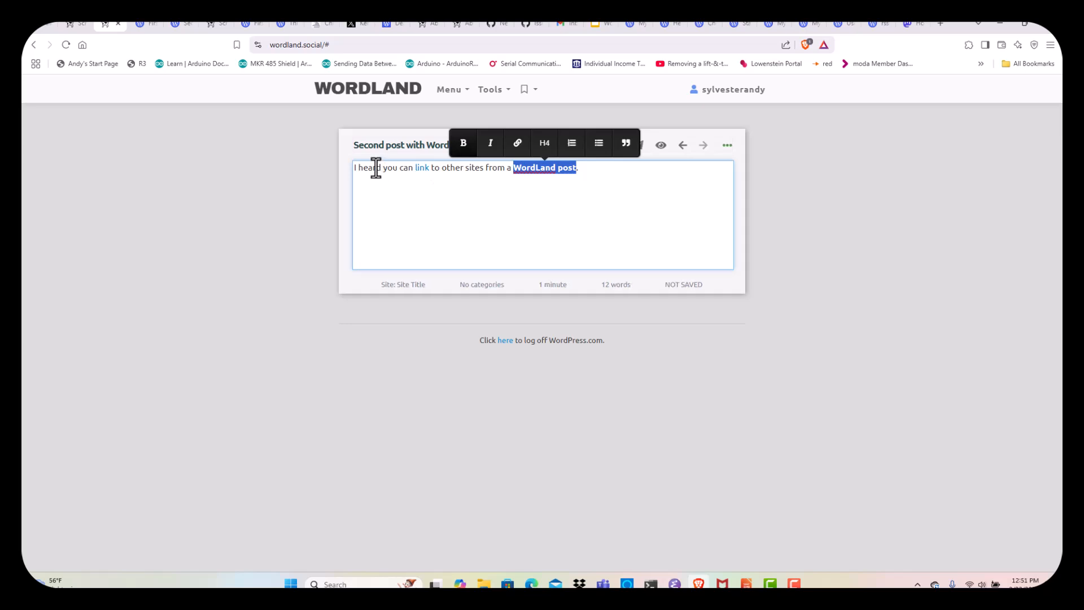
{"action": "left_click_drag", "start_coordinate": [383, 168], "coordinate": [359, 168]}
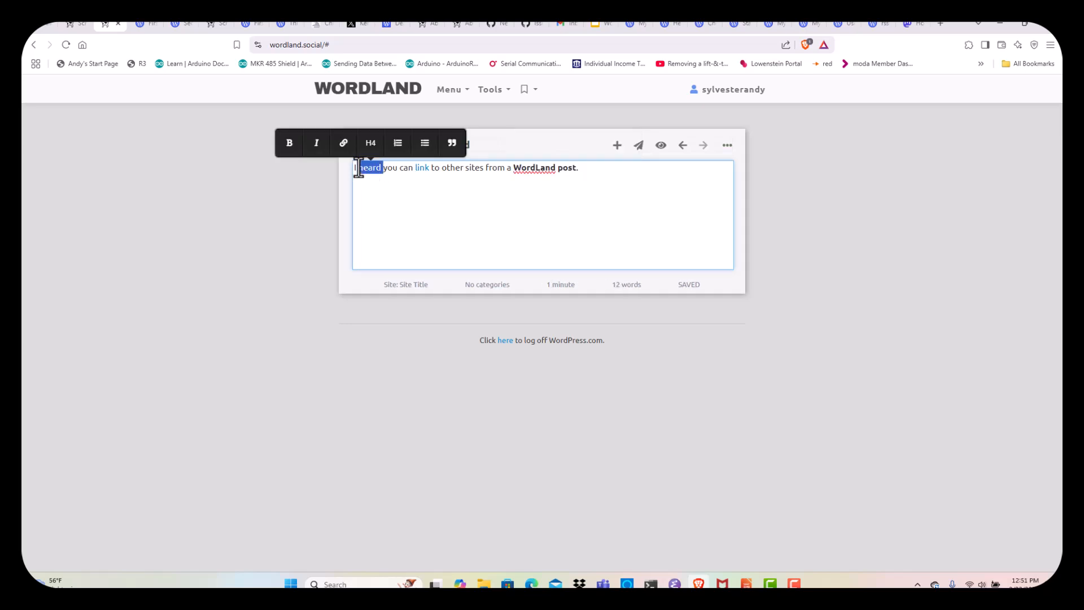
{"action": "left_click", "coordinate": [317, 146]}
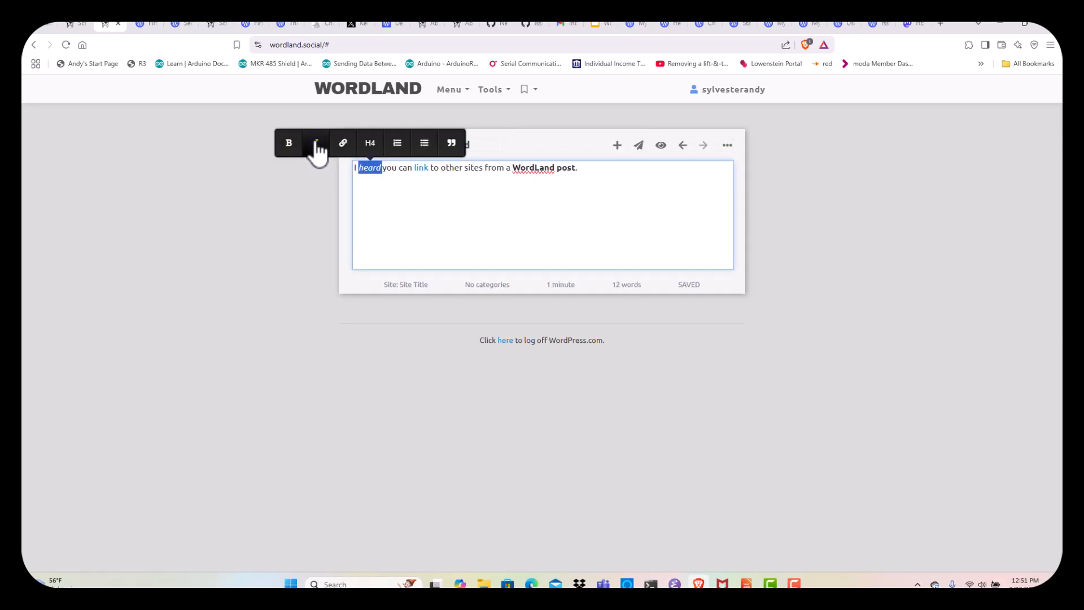
{"action": "left_click", "coordinate": [556, 205]}
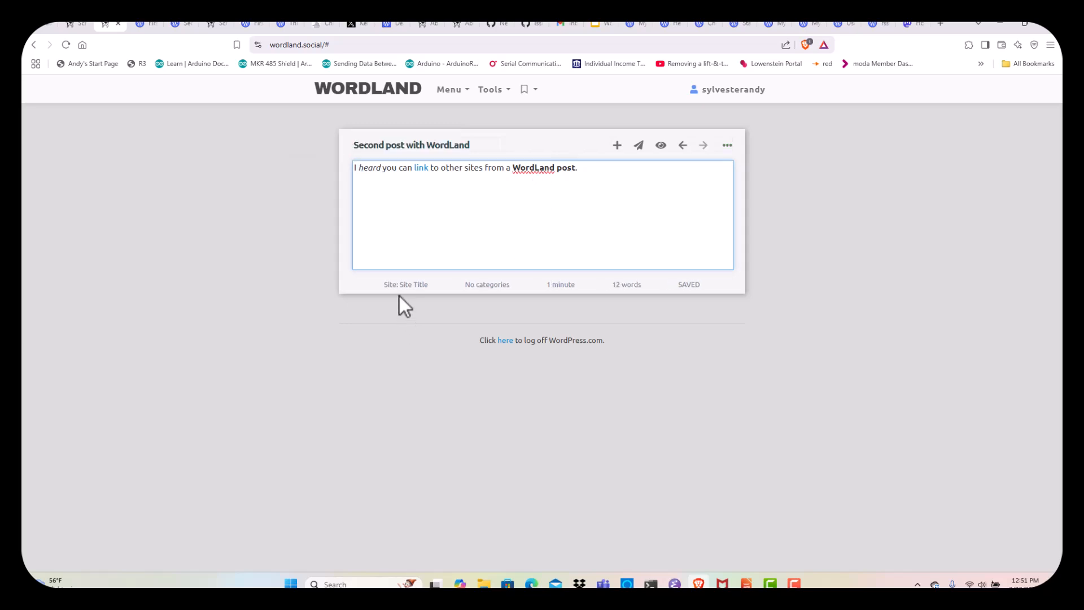
{"action": "left_click", "coordinate": [637, 148]}
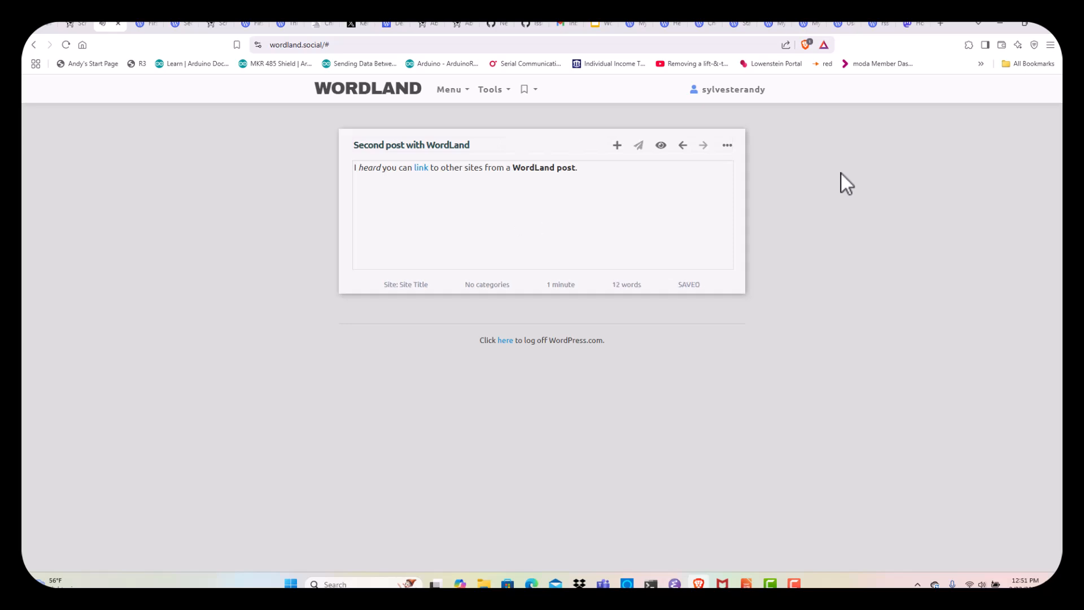
Check the live second post's bold and italic words, then switch to the About WordLand docs
{"action": "left_click", "coordinate": [662, 141]}
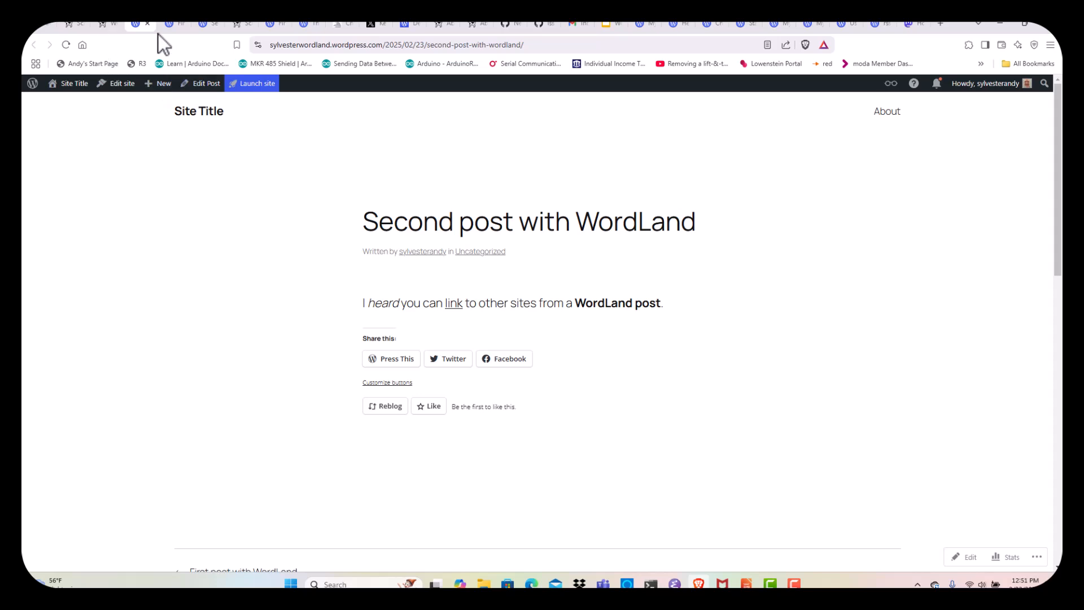
{"action": "left_click", "coordinate": [442, 26]}
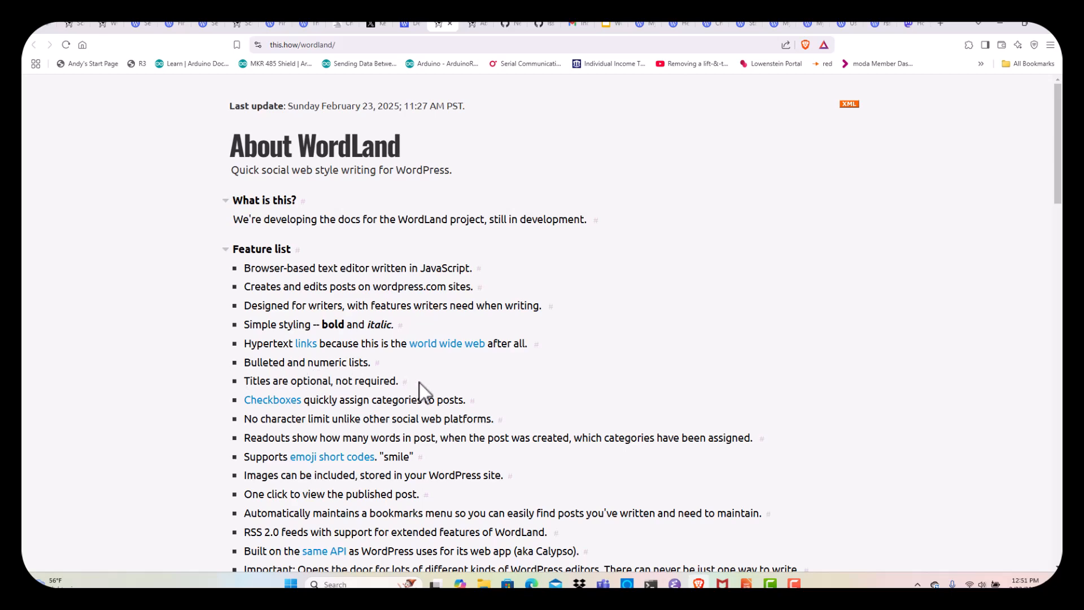
Read down the About WordLand page past the Feature list and screenshot, then go back to WordLand
{"action": "scroll", "coordinate": [193, 359], "scroll_direction": "down", "scroll_amount": 3}
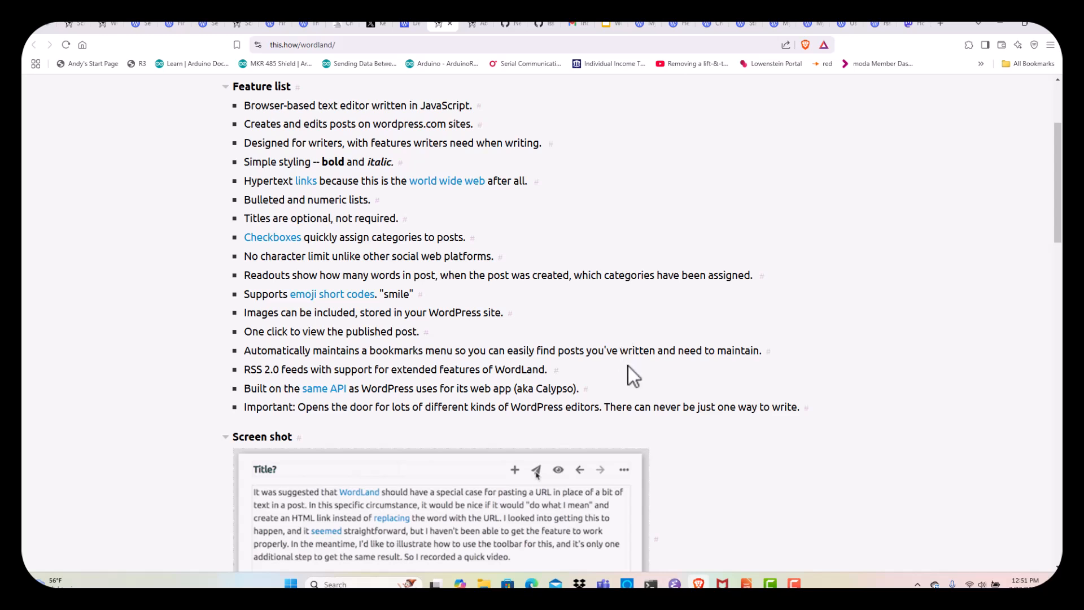
{"action": "scroll", "coordinate": [628, 367], "scroll_direction": "down", "scroll_amount": 2}
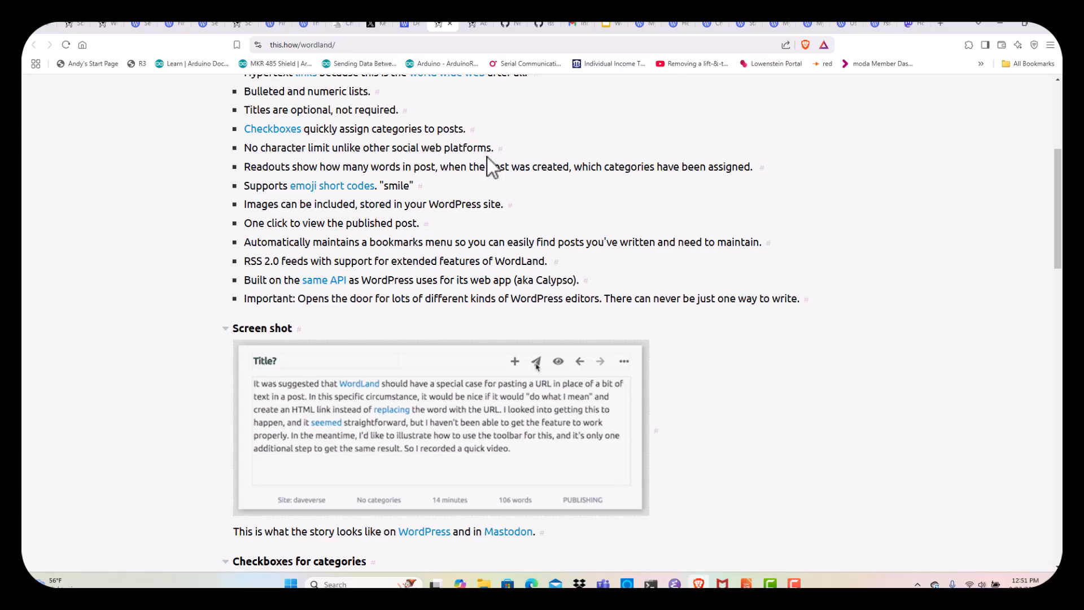
{"action": "left_click", "coordinate": [101, 23]}
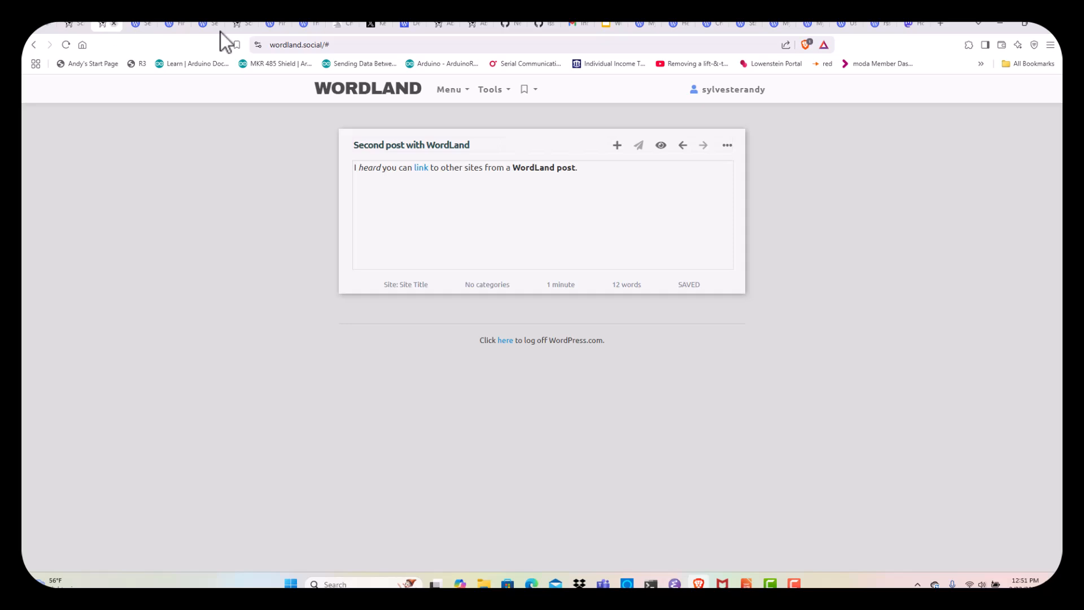
Inspect the account, Tools, bookmarks and Menu dropdowns, ending with the second post's '...' options
{"action": "left_click", "coordinate": [749, 93]}
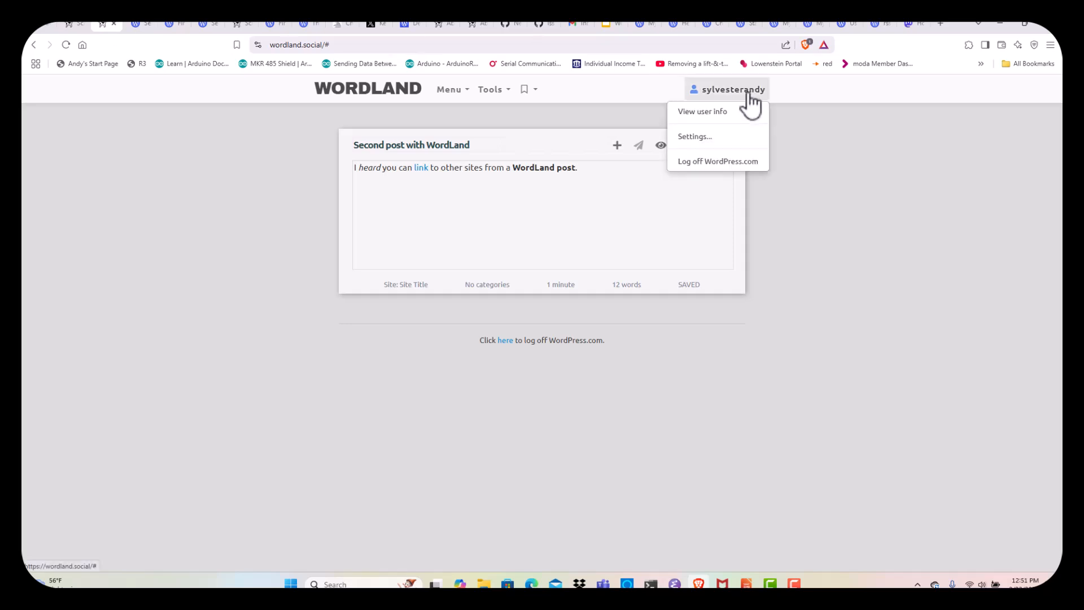
{"action": "left_click", "coordinate": [494, 91]}
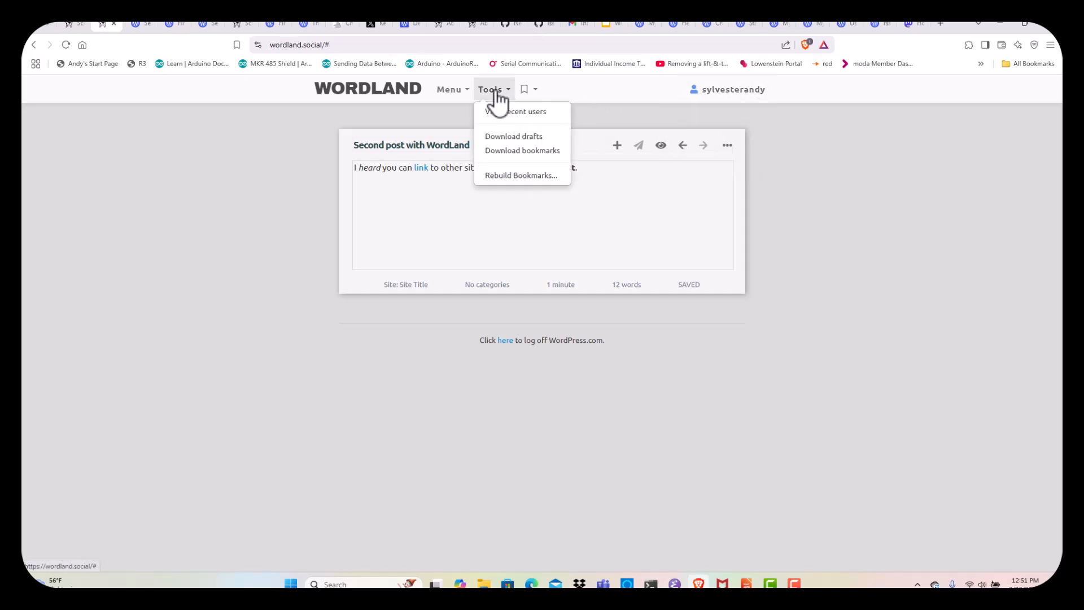
{"action": "left_click", "coordinate": [529, 94]}
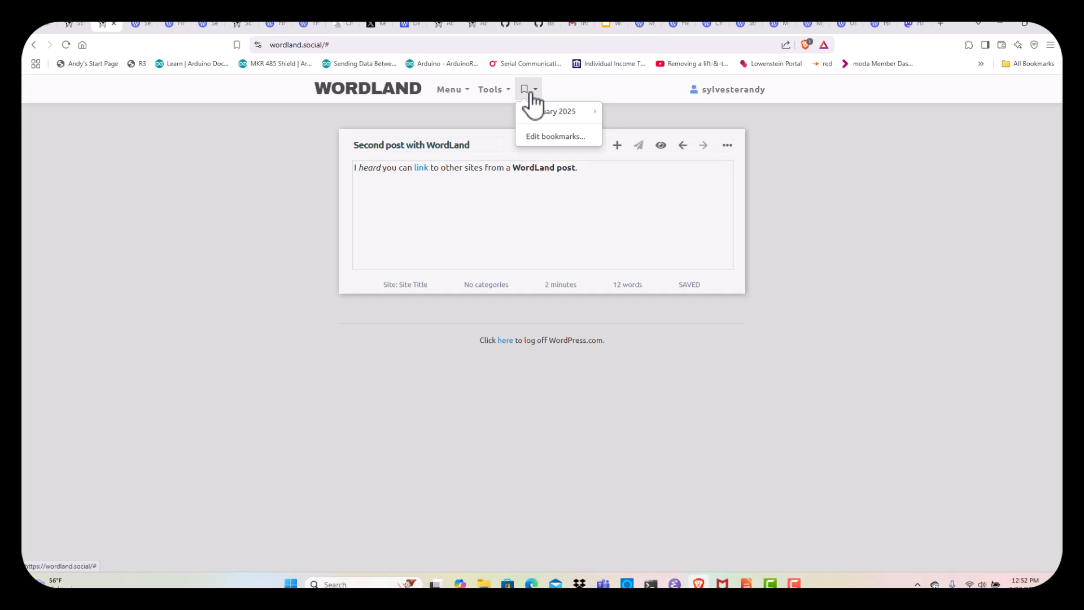
{"action": "left_click", "coordinate": [450, 92]}
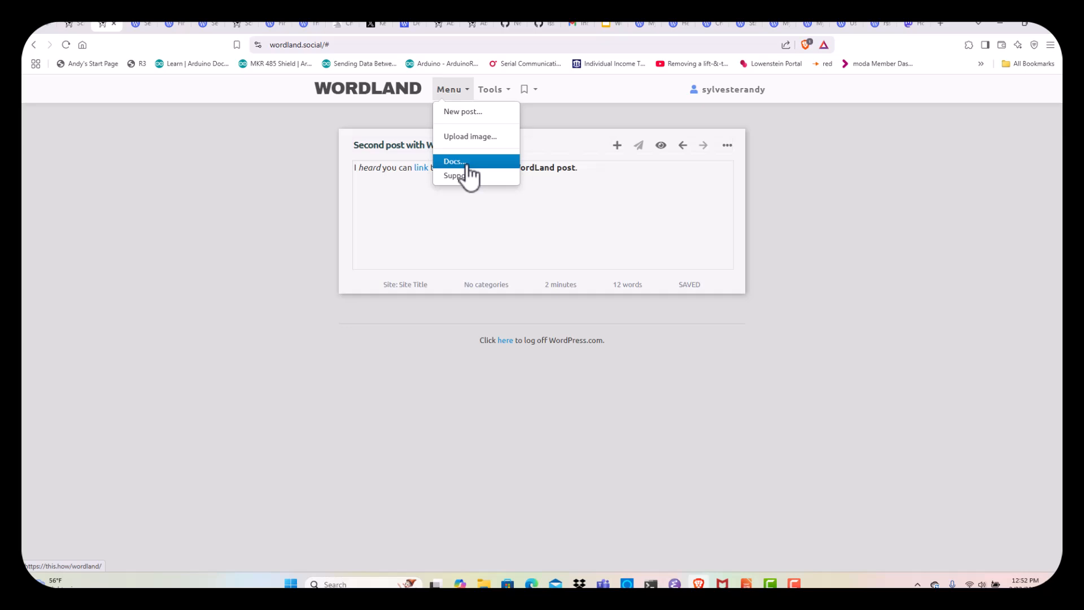
{"action": "left_click", "coordinate": [727, 144]}
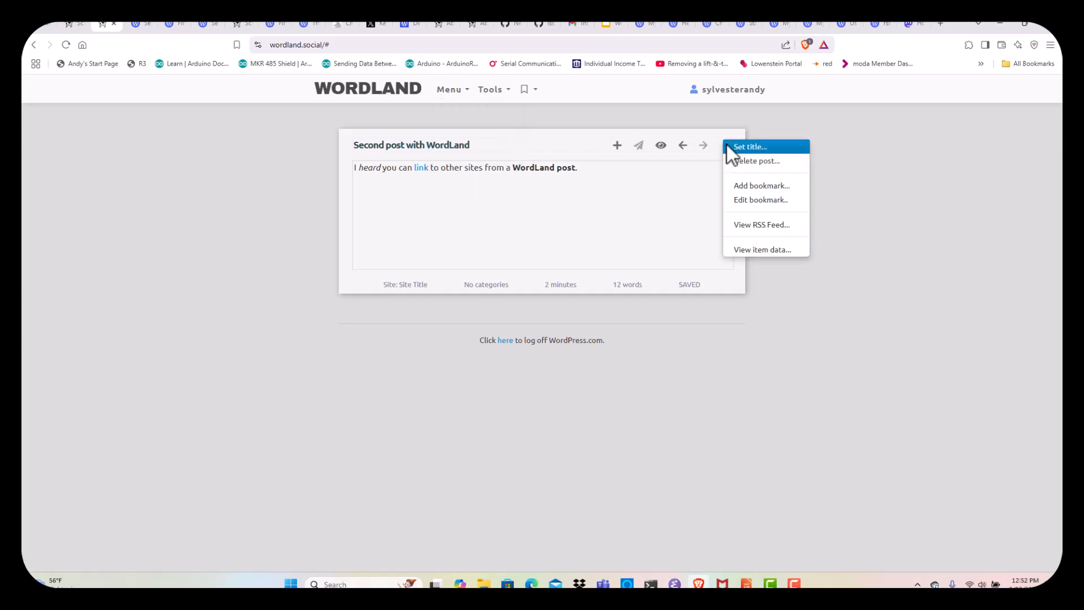
View the RSS feed listing both posts, then return to the live 'Second post with WordLand' page
{"action": "left_click", "coordinate": [775, 226]}
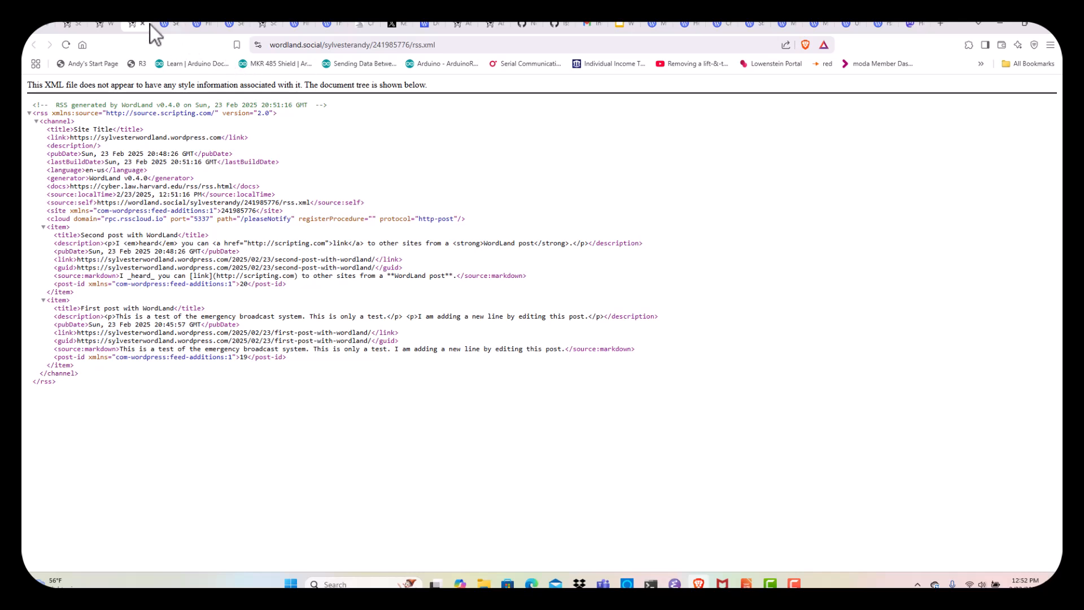
{"action": "left_click", "coordinate": [168, 29]}
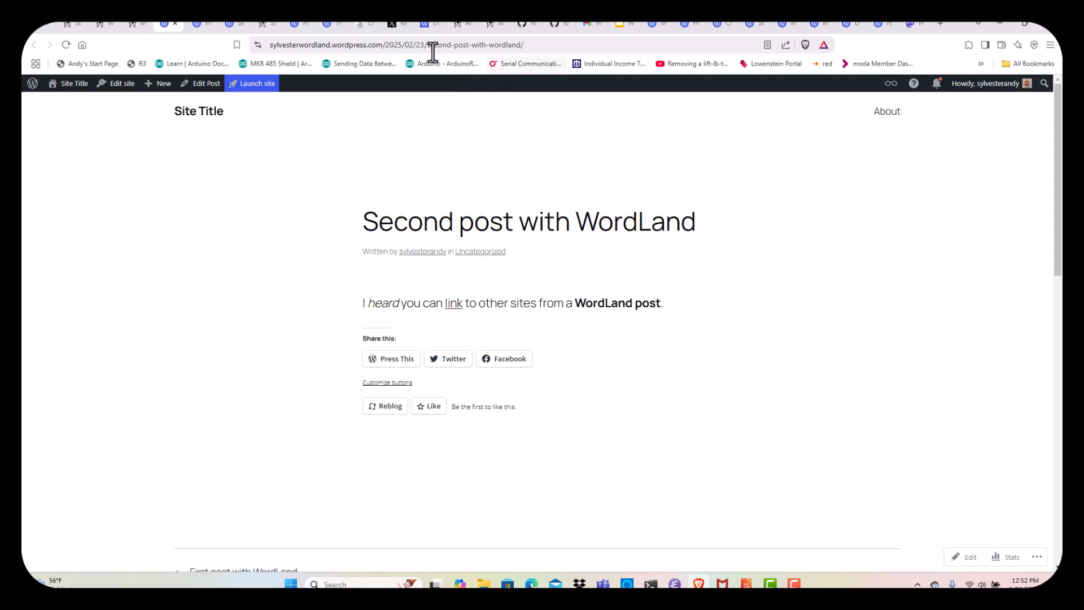
Load the WordPress.com blog's own /feed/ page, then switch to WordLand's rss.xml feed
{"action": "left_click_drag", "start_coordinate": [386, 48], "coordinate": [701, 46]}
{"action": "type", "text": "/feed/"}
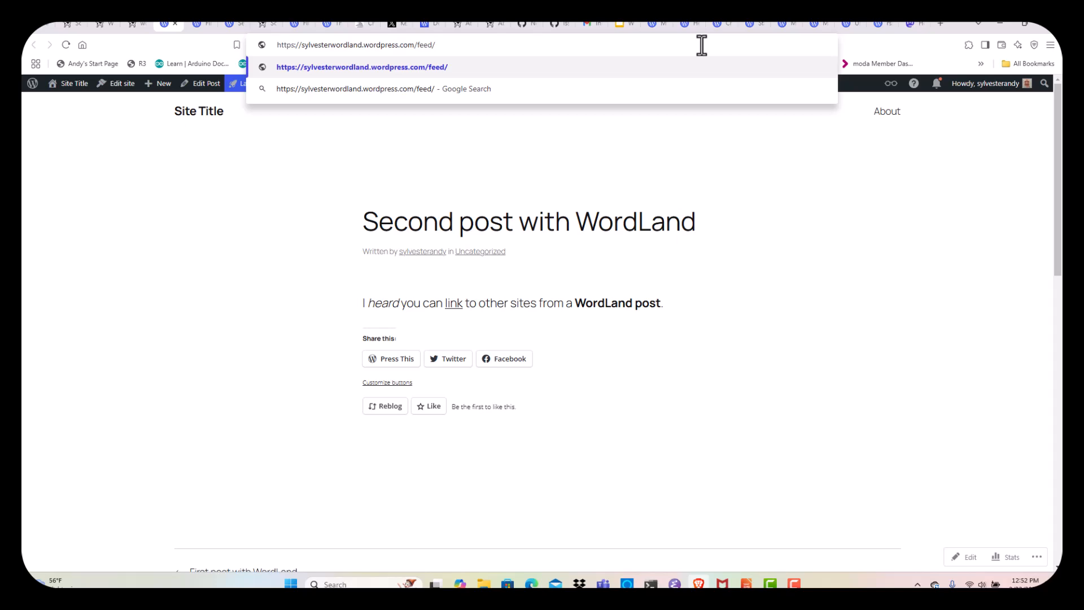
{"action": "key", "text": "Return"}
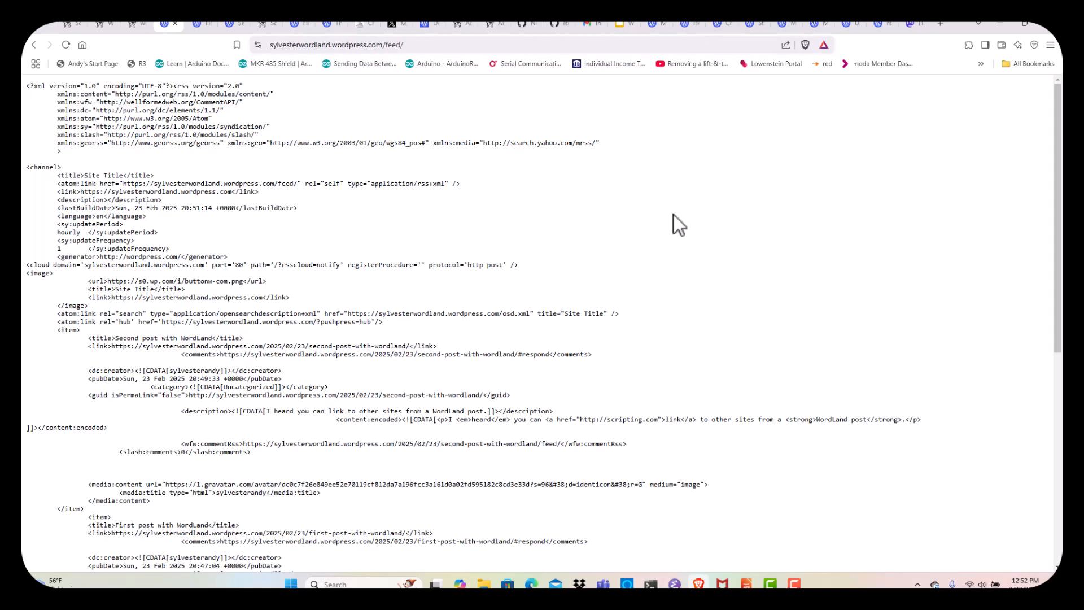
{"action": "scroll", "coordinate": [437, 244], "scroll_direction": "down", "scroll_amount": 7}
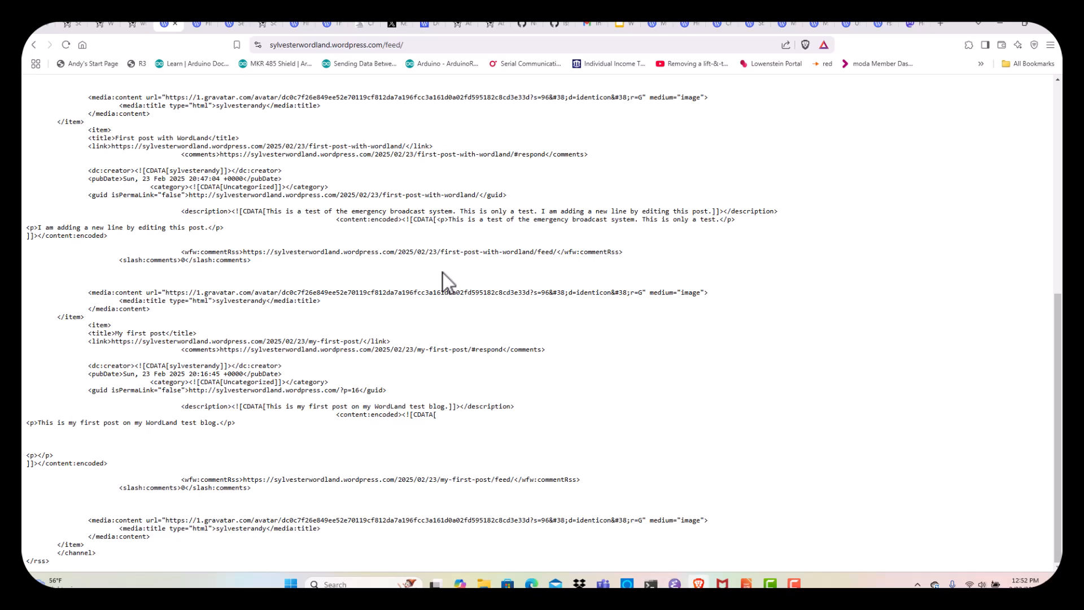
{"action": "scroll", "coordinate": [443, 273], "scroll_direction": "up", "scroll_amount": 10}
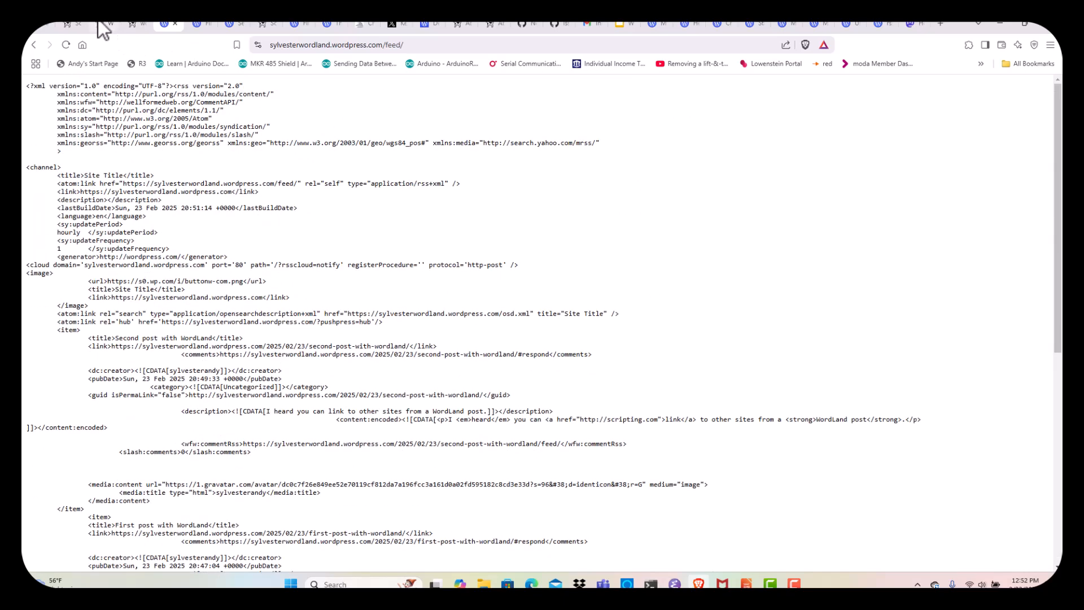
{"action": "left_click", "coordinate": [136, 25]}
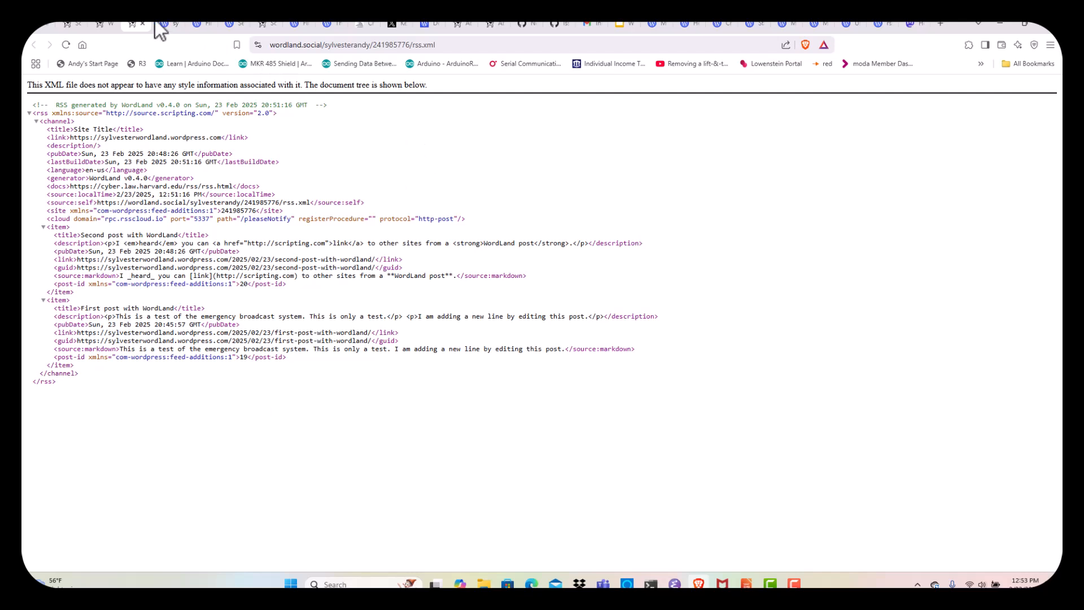
Open the About WordLand docs, highlight the 'RSS 2.0' feature line, and scroll to the Screen shot section
{"action": "left_click", "coordinate": [456, 24]}
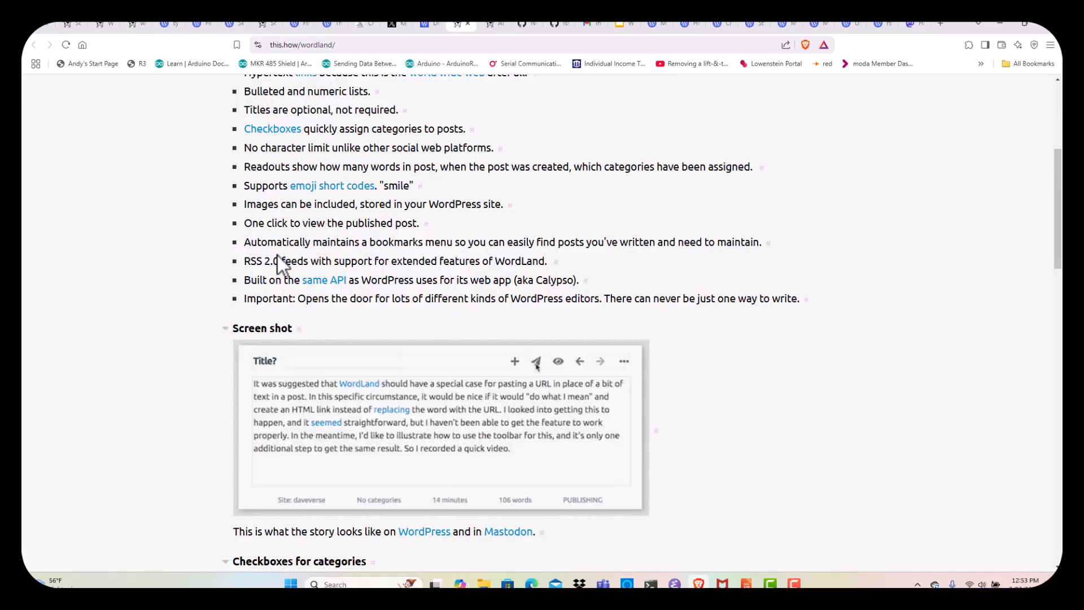
{"action": "left_click_drag", "start_coordinate": [277, 255], "coordinate": [423, 252]}
{"action": "left_click", "coordinate": [423, 252]}
{"action": "scroll", "coordinate": [141, 341], "scroll_direction": "down", "scroll_amount": 3}
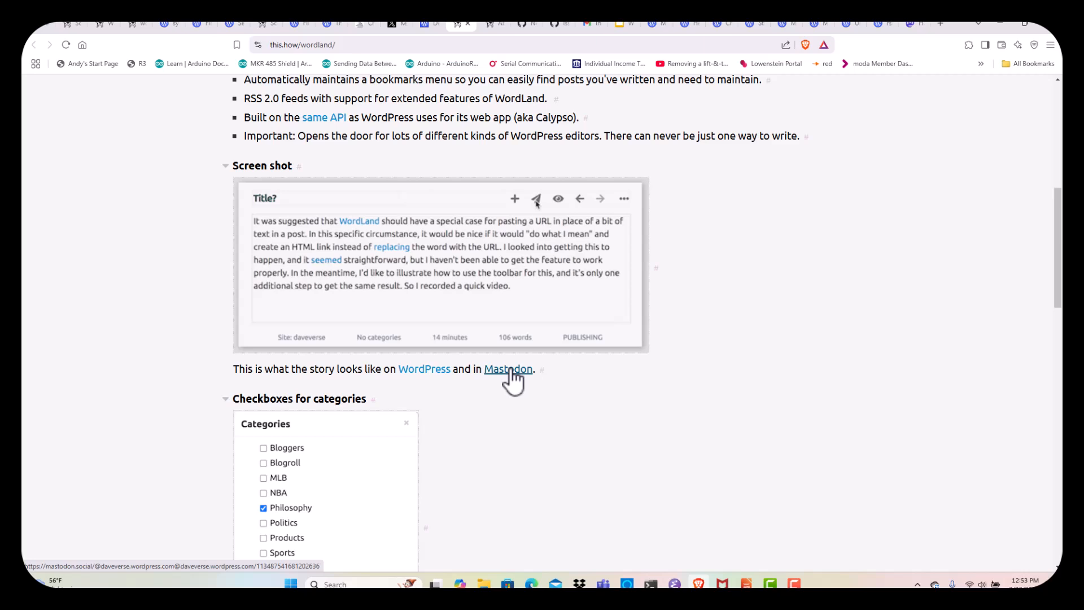
Reload the Mastodon home timeline to check for new posts, then return to WordLand's second post
{"action": "left_click", "coordinate": [910, 24]}
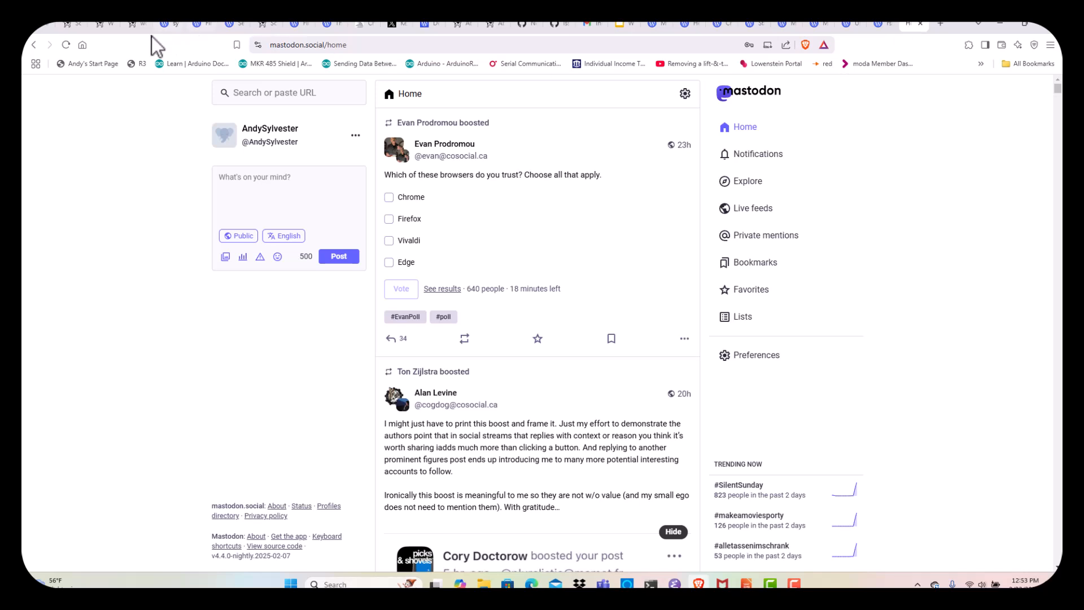
{"action": "left_click", "coordinate": [65, 45]}
{"action": "left_click", "coordinate": [102, 26]}
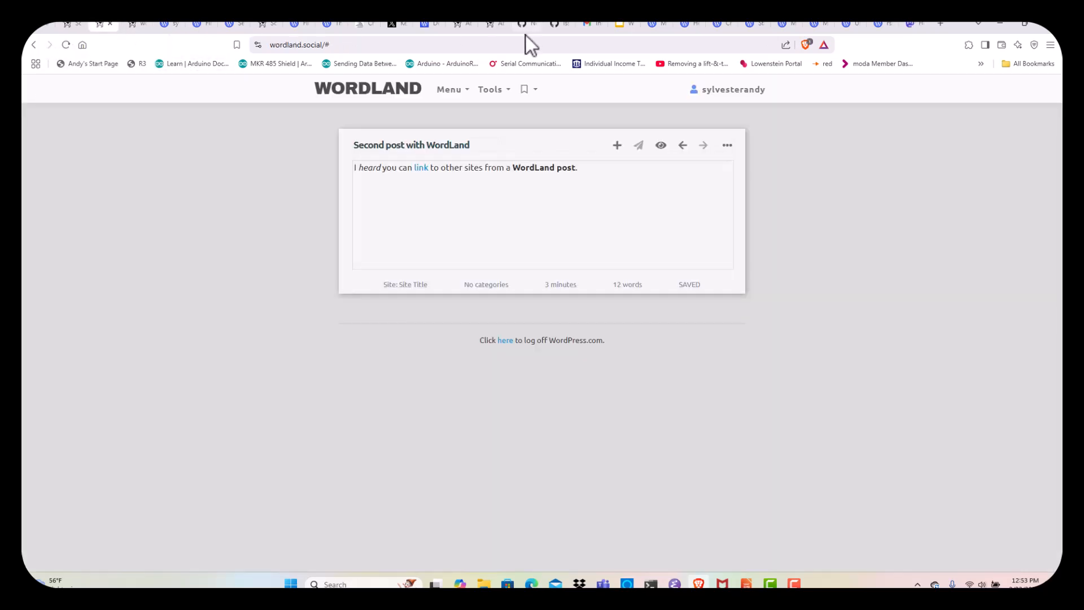
Scroll the About WordLand docs down to the footer and back up to the 'What is this?' section
{"action": "left_click", "coordinate": [461, 25]}
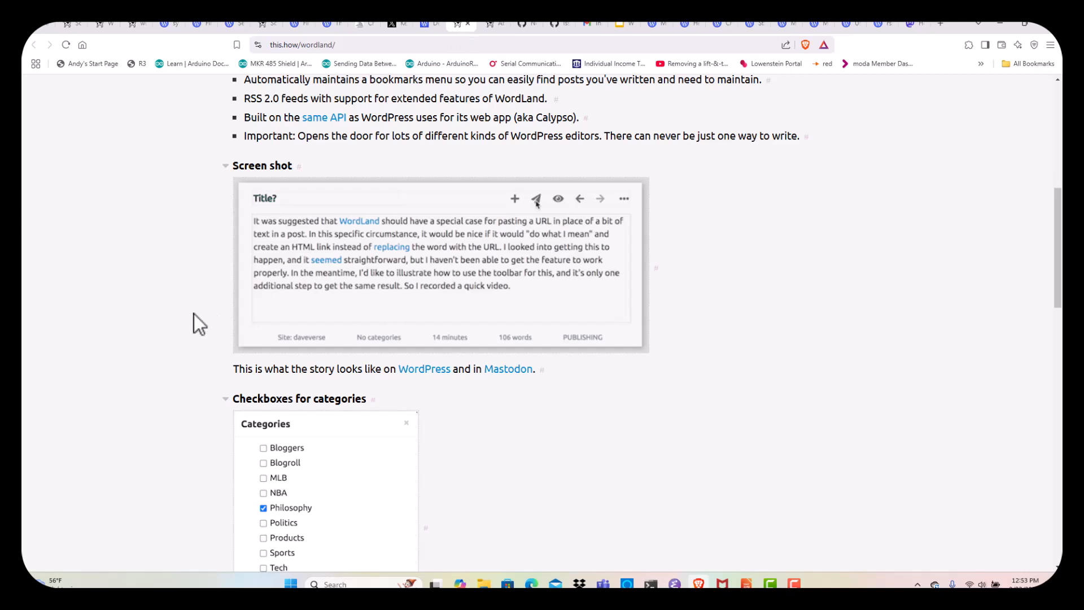
{"action": "scroll", "coordinate": [197, 297], "scroll_direction": "down", "scroll_amount": 5}
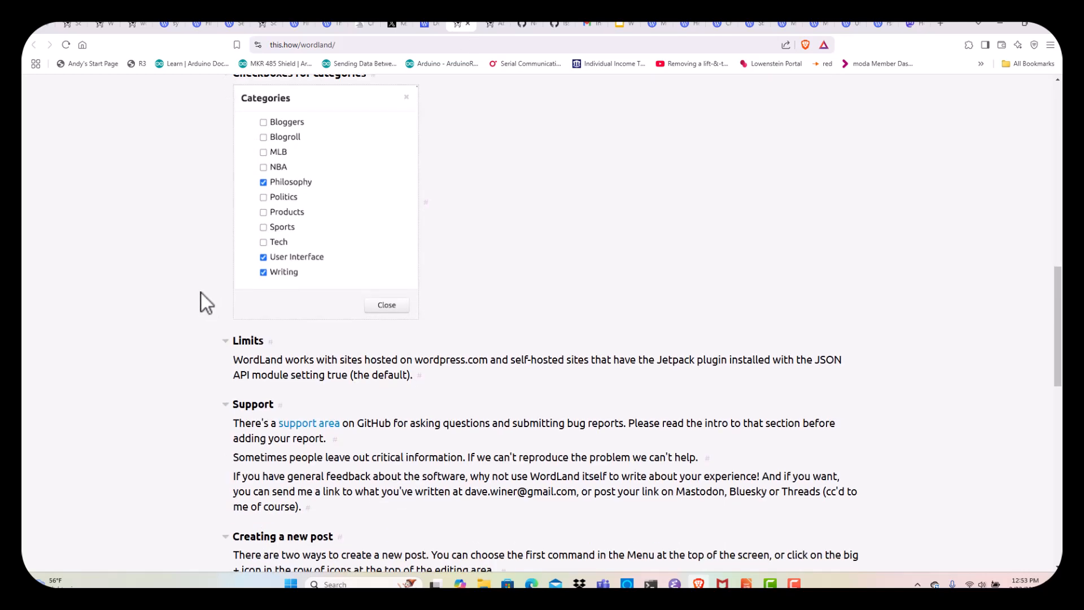
{"action": "scroll", "coordinate": [201, 292], "scroll_direction": "down", "scroll_amount": 8}
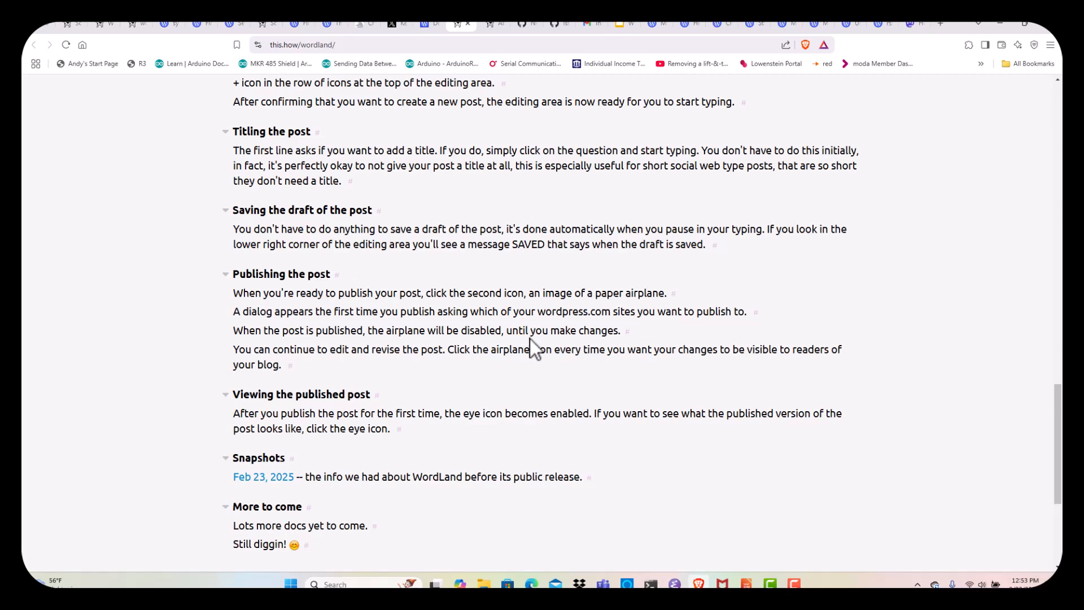
{"action": "scroll", "coordinate": [180, 429], "scroll_direction": "down", "scroll_amount": 3}
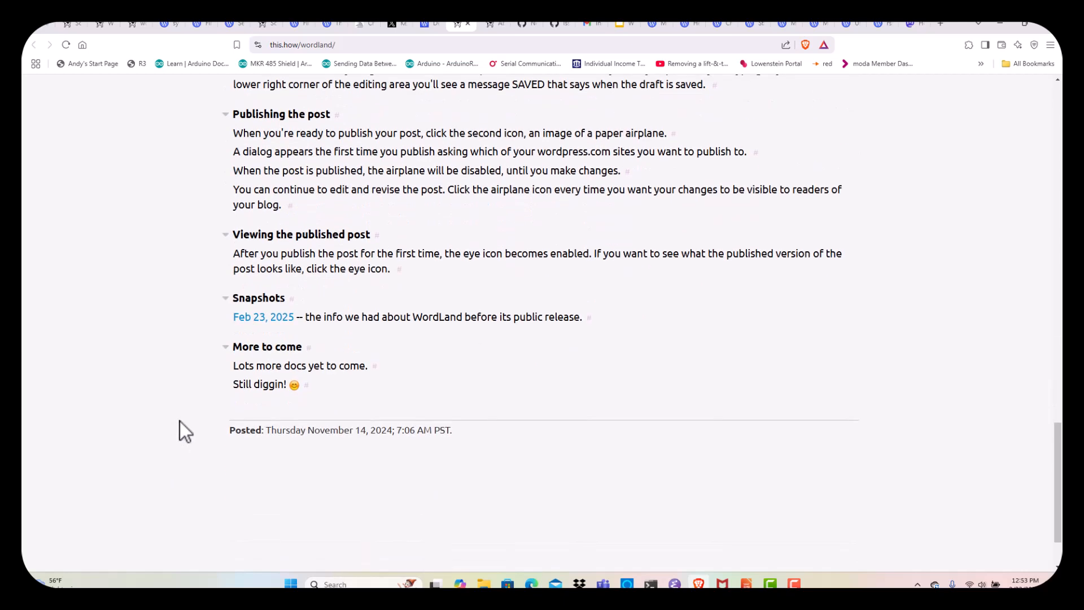
{"action": "scroll", "coordinate": [184, 415], "scroll_direction": "up", "scroll_amount": 8}
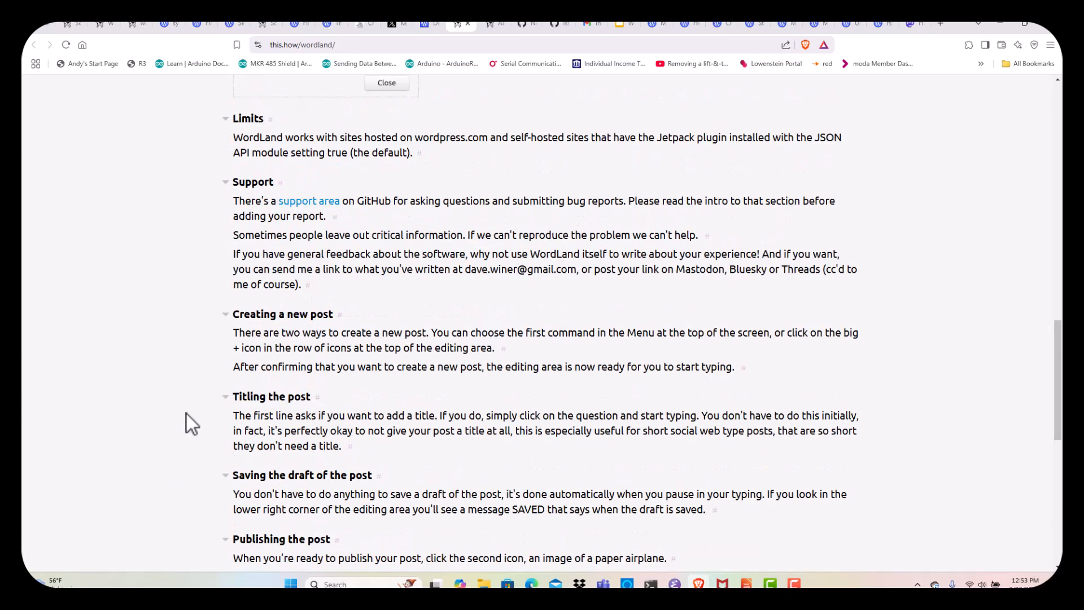
{"action": "scroll", "coordinate": [192, 423], "scroll_direction": "up", "scroll_amount": 5}
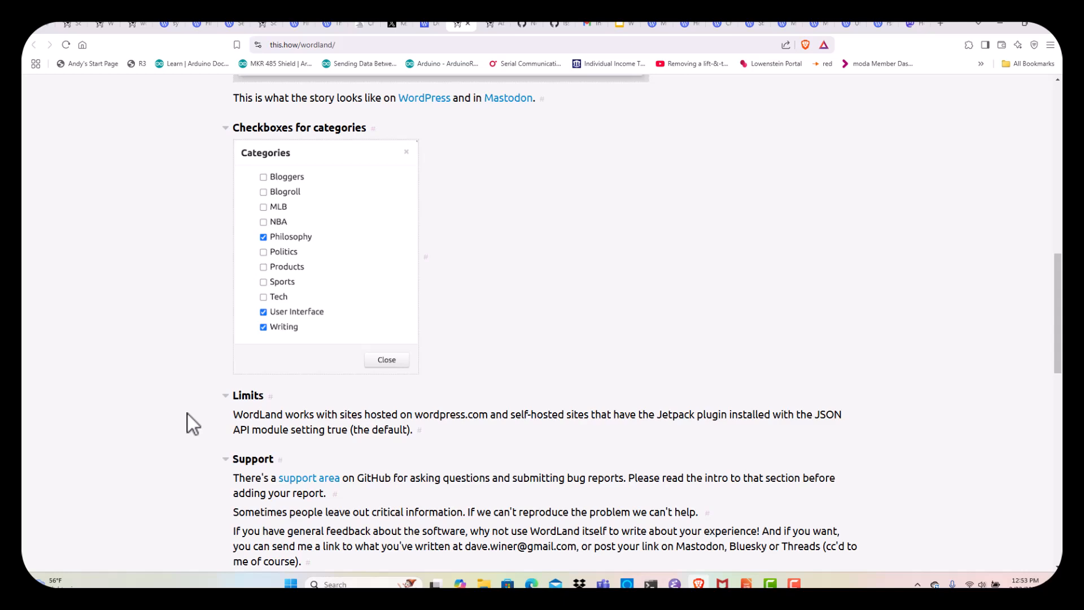
{"action": "scroll", "coordinate": [188, 415], "scroll_direction": "up", "scroll_amount": 7}
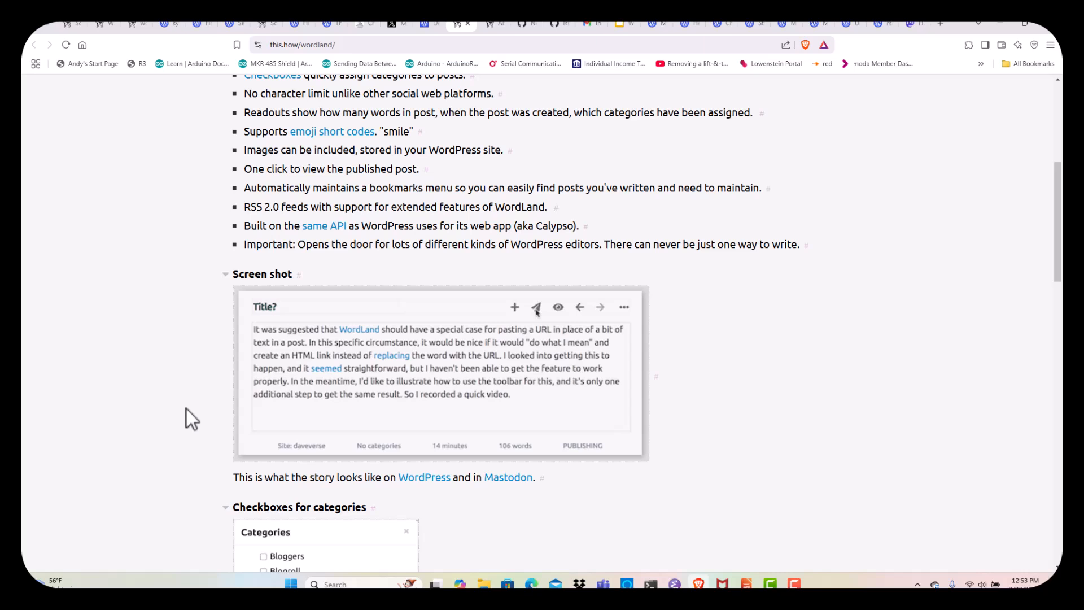
{"action": "scroll", "coordinate": [186, 409], "scroll_direction": "up", "scroll_amount": 6}
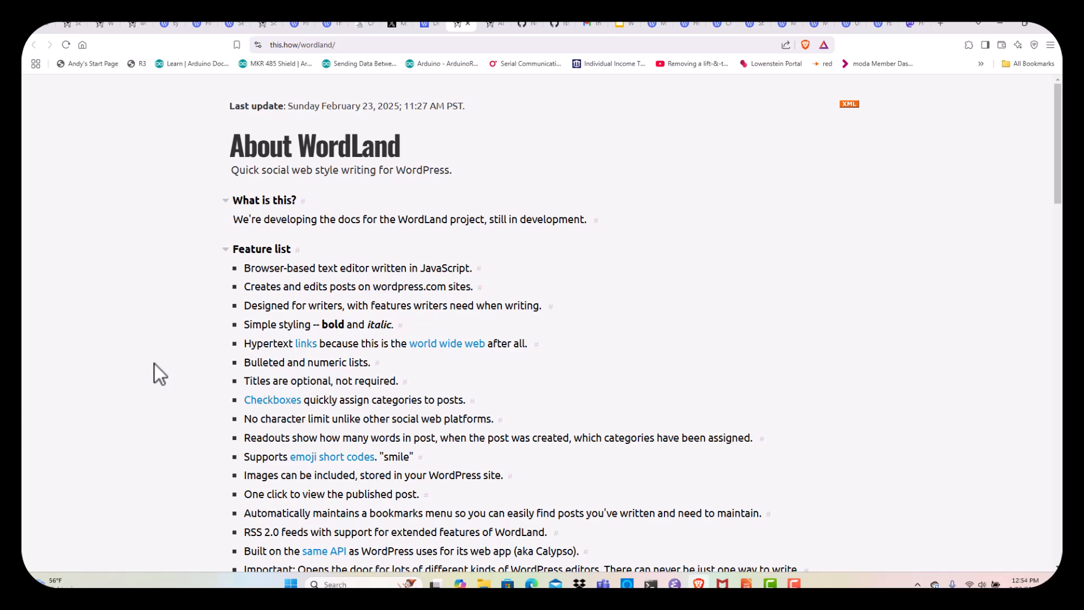
Scroll through the this.how/wordland documentation page to finish reviewing it
{"action": "scroll", "coordinate": [154, 363], "scroll_direction": "down", "scroll_amount": 5}
{"action": "scroll", "coordinate": [154, 364], "scroll_direction": "down", "scroll_amount": 5}
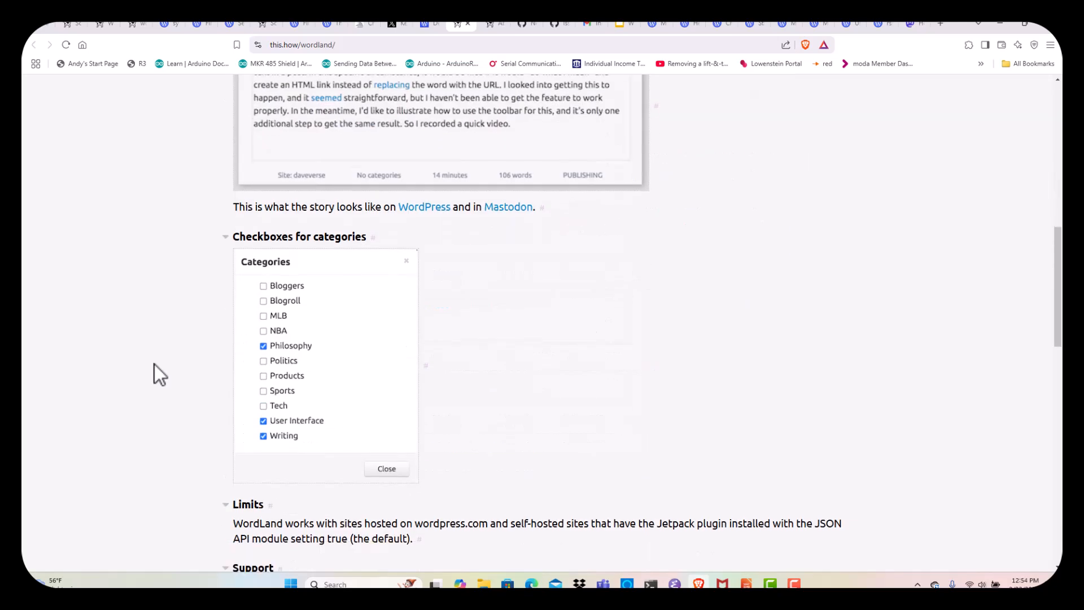
{"action": "scroll", "coordinate": [154, 364], "scroll_direction": "down", "scroll_amount": 5}
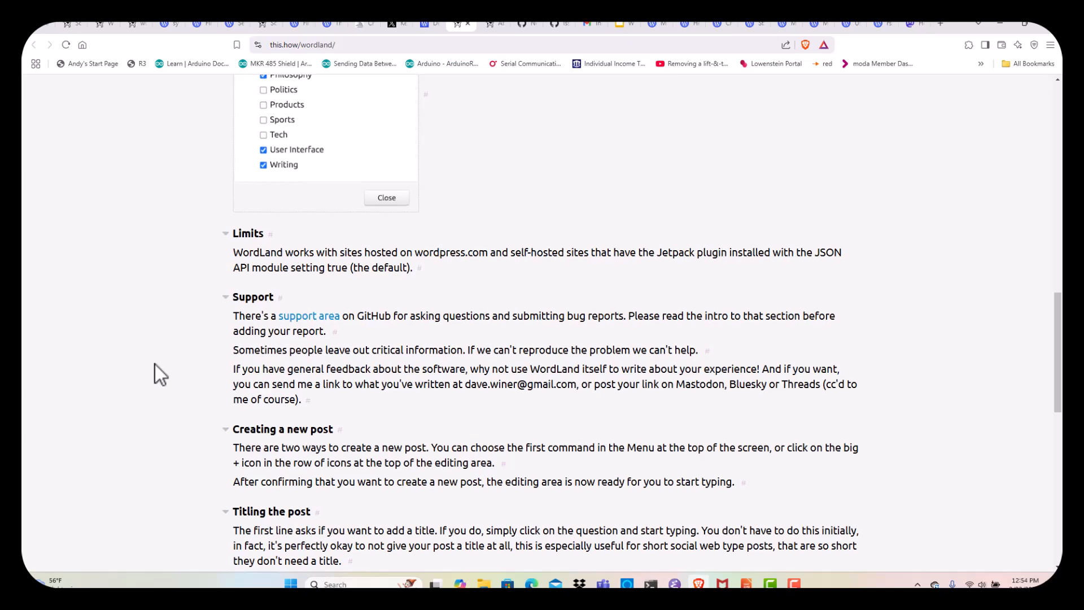
{"action": "scroll", "coordinate": [155, 363], "scroll_direction": "up", "scroll_amount": 10}
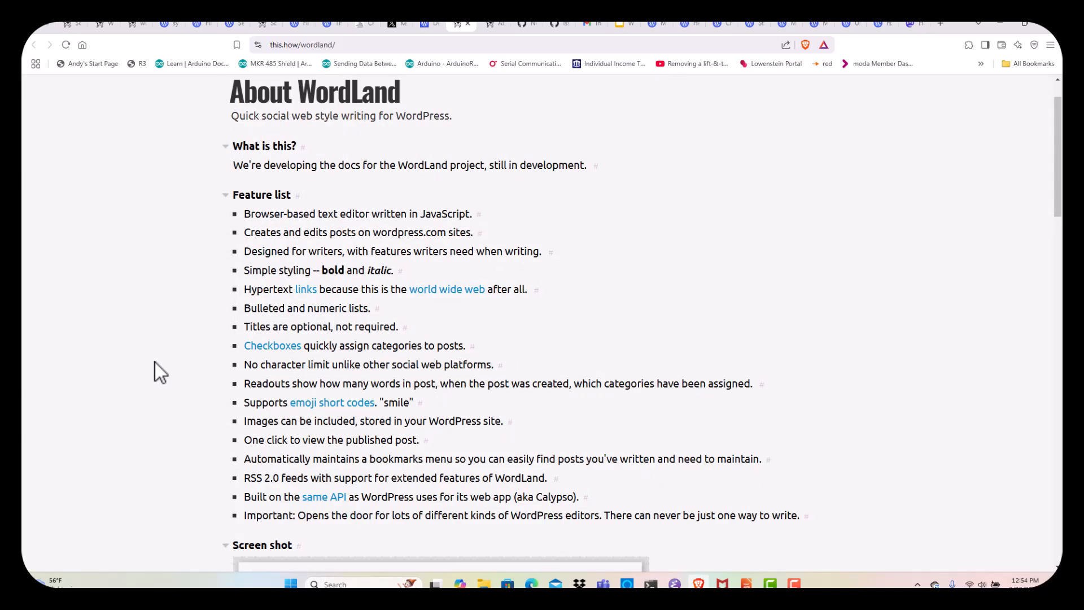
{"action": "scroll", "coordinate": [155, 362], "scroll_direction": "up", "scroll_amount": 1}
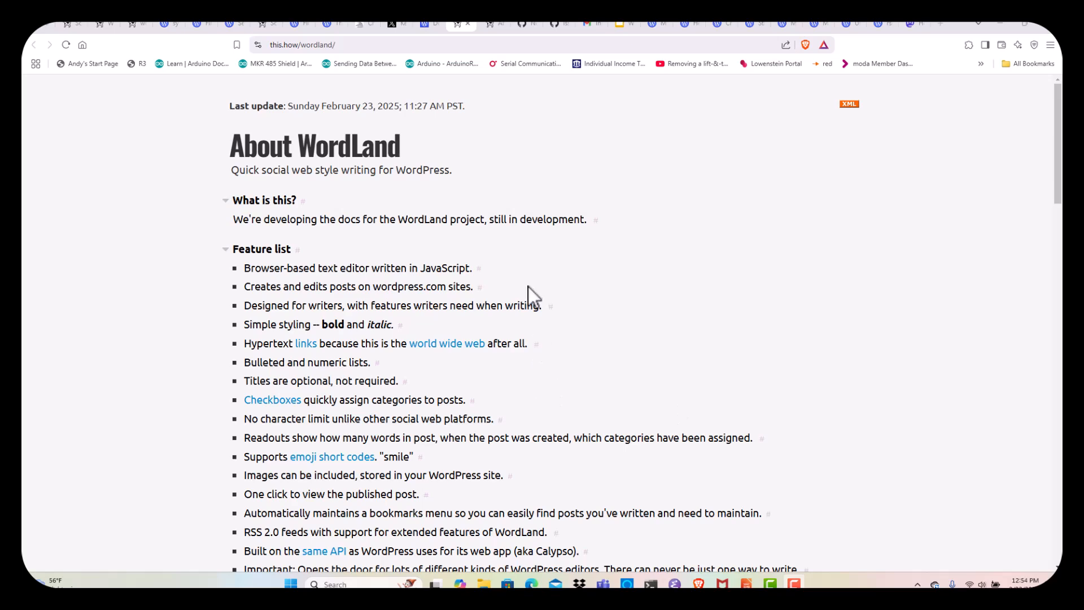
{"action": "scroll", "coordinate": [526, 289], "scroll_direction": "down", "scroll_amount": 3}
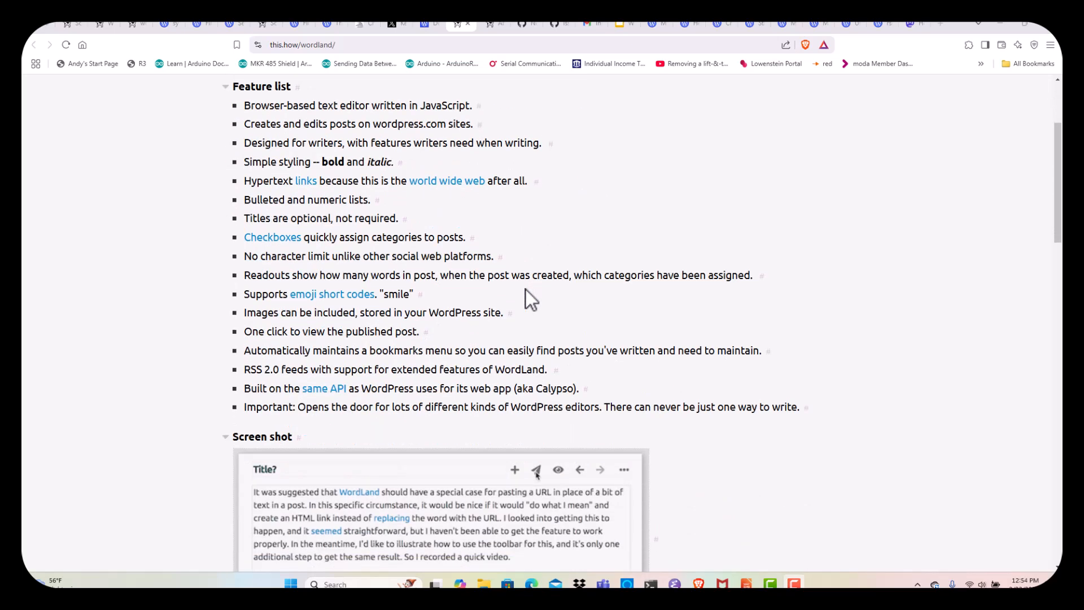
{"action": "scroll", "coordinate": [526, 290], "scroll_direction": "down", "scroll_amount": 6}
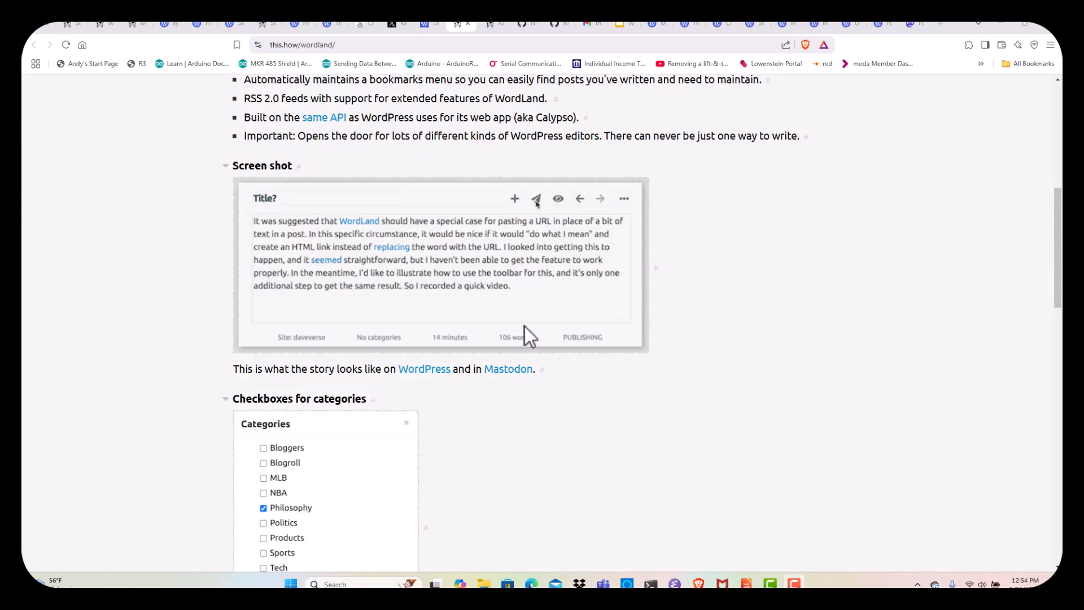
{"action": "scroll", "coordinate": [550, 382], "scroll_direction": "down", "scroll_amount": 1}
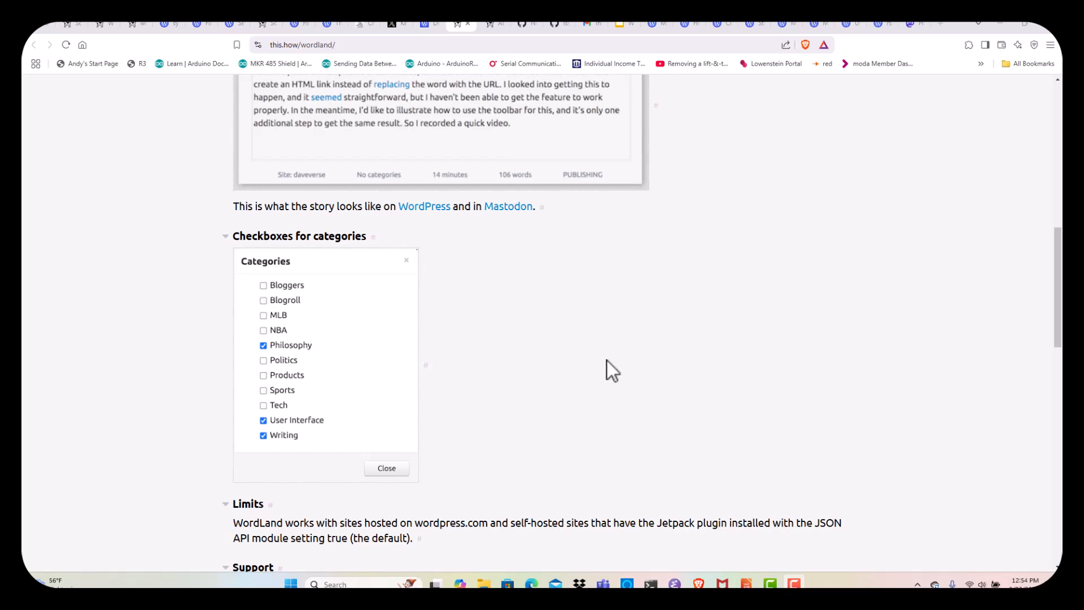
{"action": "scroll", "coordinate": [135, 351], "scroll_direction": "down", "scroll_amount": 4}
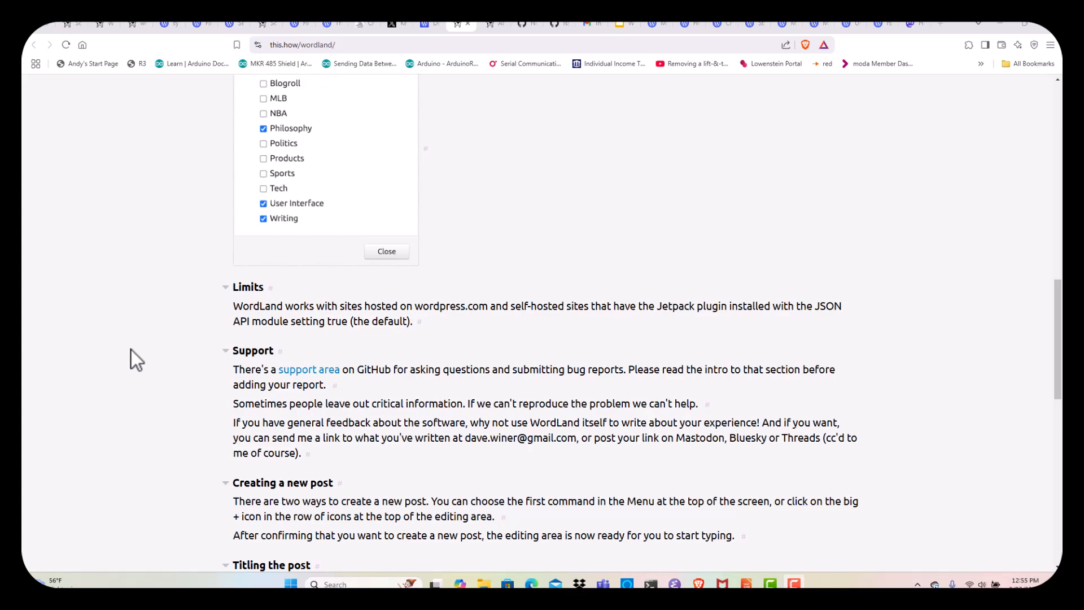
{"action": "scroll", "coordinate": [131, 350], "scroll_direction": "down", "scroll_amount": 5}
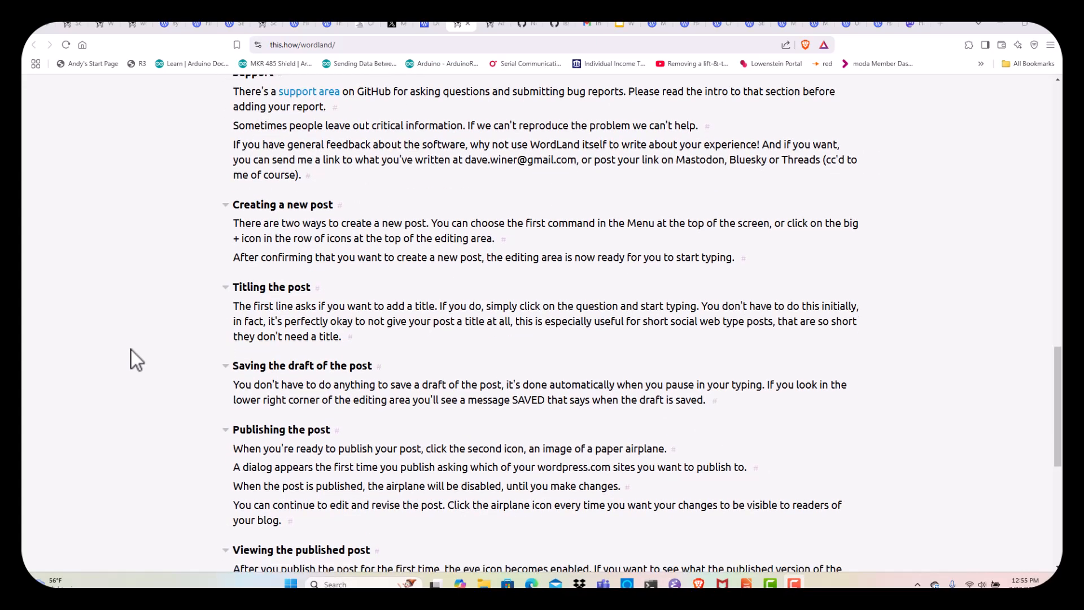
{"action": "scroll", "coordinate": [131, 350], "scroll_direction": "down", "scroll_amount": 7}
Switch to the 'WordLand Unboxing' presentation in LibreOffice Impress and display slide 1
{"action": "scroll", "coordinate": [131, 350], "scroll_direction": "up", "scroll_amount": 8}
{"action": "scroll", "coordinate": [131, 350], "scroll_direction": "up", "scroll_amount": 15}
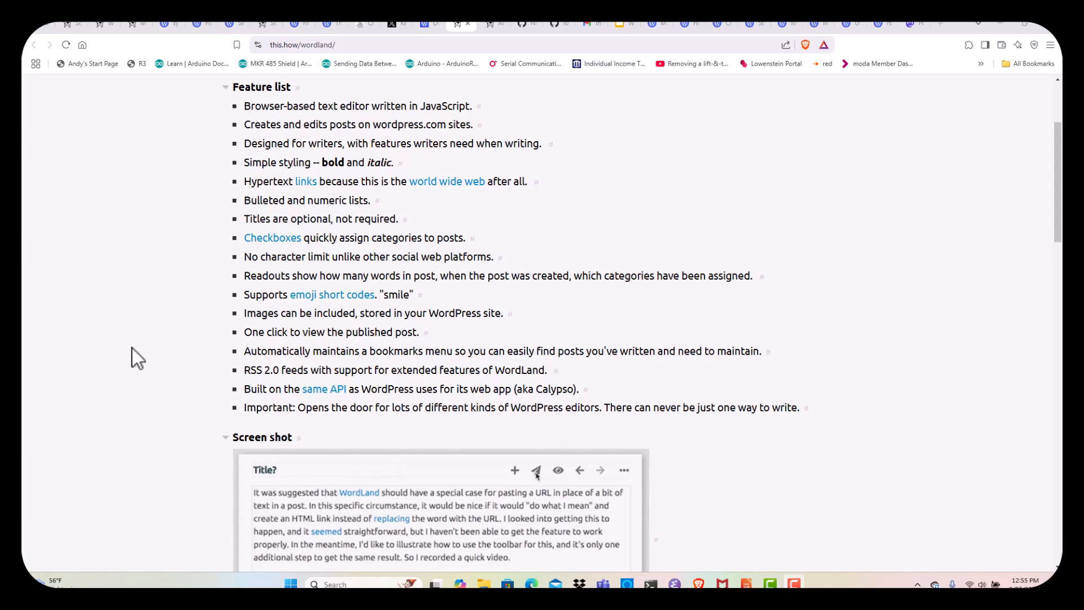
{"action": "scroll", "coordinate": [132, 348], "scroll_direction": "up", "scroll_amount": 3}
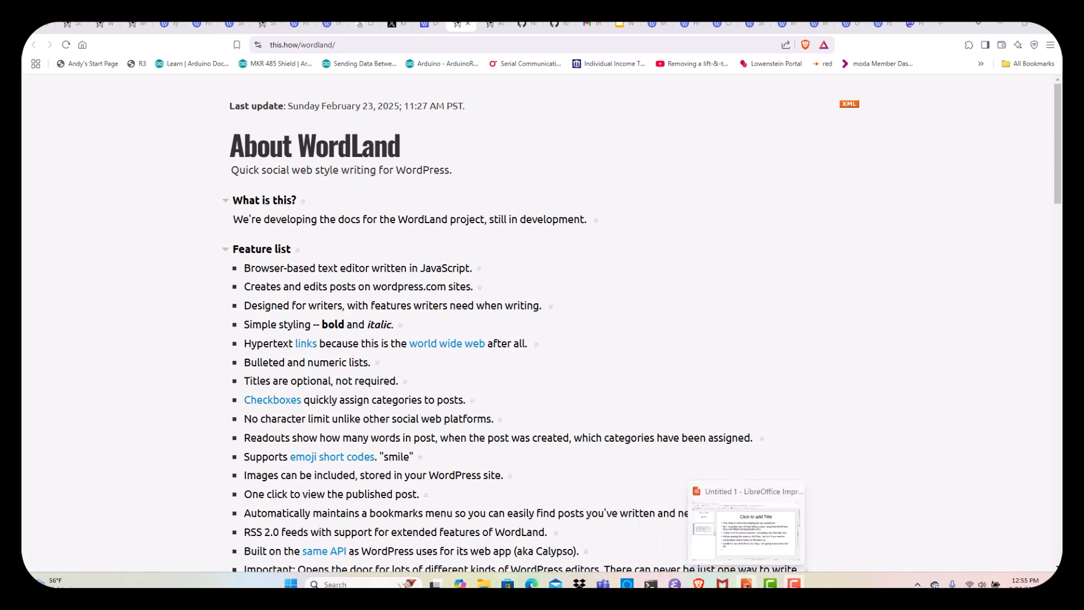
{"action": "left_click", "coordinate": [746, 584]}
{"action": "left_click", "coordinate": [134, 162]}
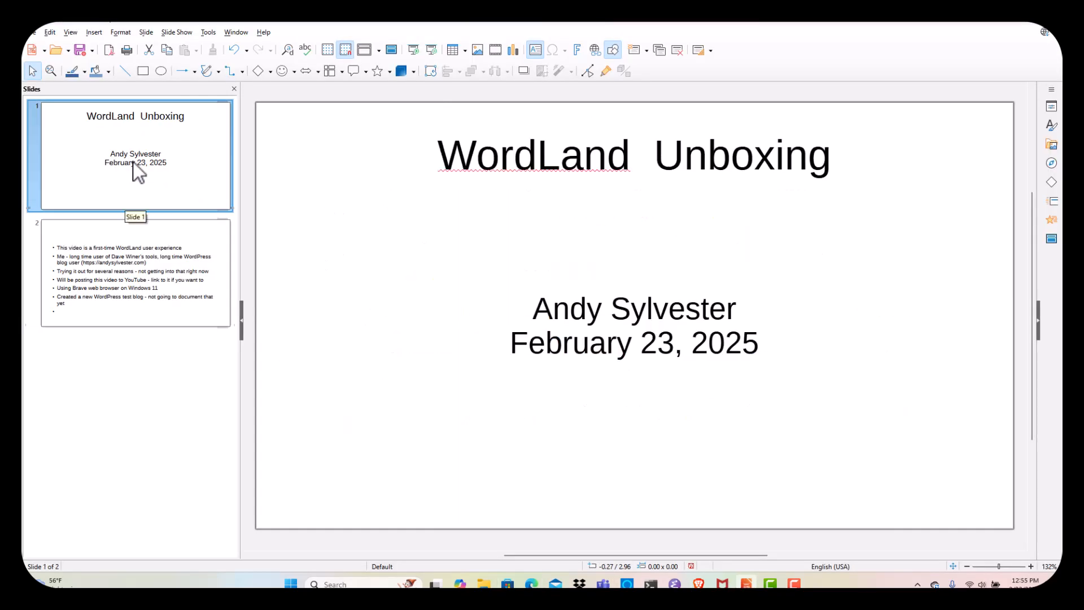